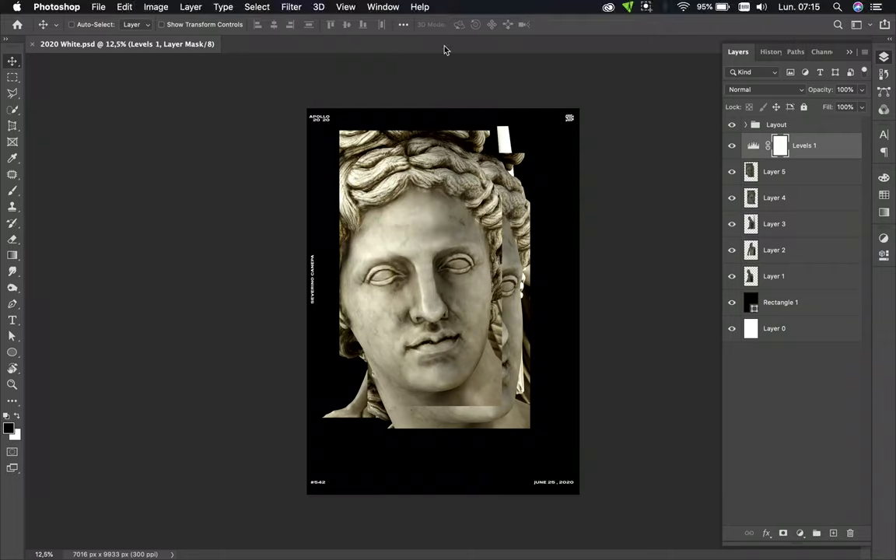
# Tint the statue lavender with a Color Balance layer: midtones Cyan -38, Magenta -32, Blue +10.
pyautogui.click(800, 533)
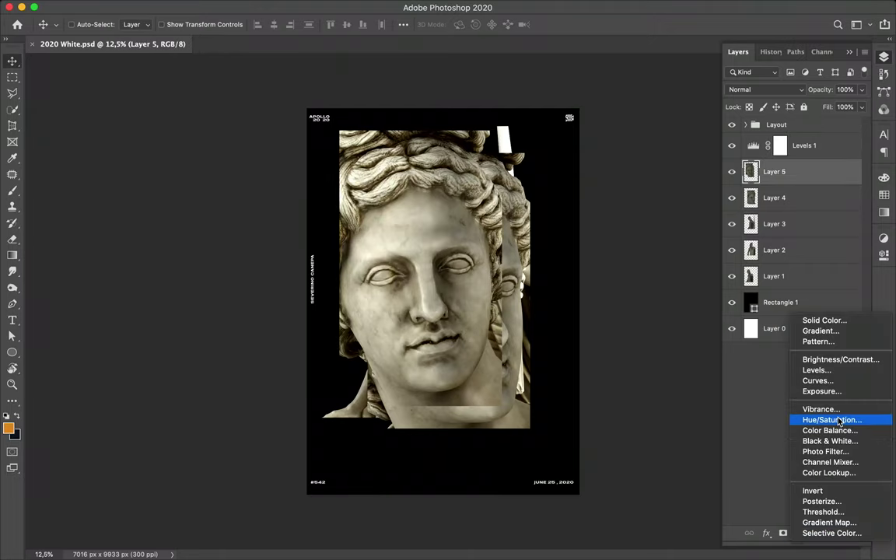
pyautogui.click(829, 430)
pyautogui.moveTo(761, 302)
pyautogui.mouseDown()
pyautogui.moveTo(806, 302)
pyautogui.moveTo(725, 303)
pyautogui.moveTo(740, 303)
pyautogui.moveTo(742, 323)
pyautogui.moveTo(776, 345)
pyautogui.moveTo(709, 345)
pyautogui.moveTo(768, 346)
pyautogui.mouseUp()
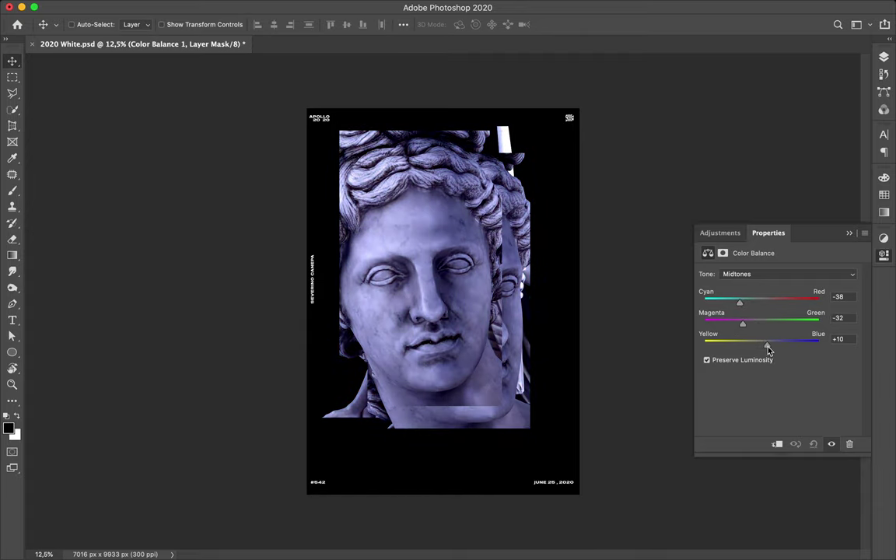
pyautogui.press('F7')
pyautogui.click(809, 331)
# Give the Rectangle 1 background a dark navy fill sampled from the image.
pyautogui.press('i')
pyautogui.click(339, 223)
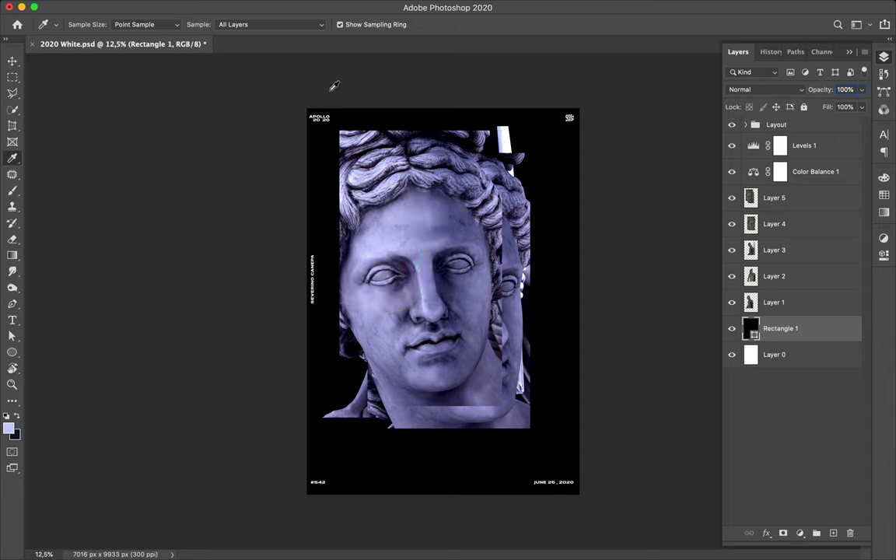
pyautogui.press('a')
pyautogui.click(185, 24)
pyautogui.click(109, 91)
pyautogui.press('i')
pyautogui.click(323, 299)
pyautogui.press('a')
pyautogui.click(185, 24)
pyautogui.click(109, 91)
# Copy the Levels 1 and Color Balance 1 adjustments onto each statue slice and merge them down.
pyautogui.click(794, 171)
pyautogui.keyDown('shift'); pyautogui.click(809, 146); pyautogui.keyUp('shift')
pyautogui.moveTo(818, 154); pyautogui.dragTo(814, 447)
pyautogui.keyDown('shift'); pyautogui.click(854, 472); pyautogui.keyUp('shift')
pyautogui.hotkey('ctrl', 'e')
pyautogui.hotkey('ctrl', 'e')
pyautogui.hotkey('ctrl', 'e')
pyautogui.keyDown('shift'); pyautogui.click(809, 224); pyautogui.keyUp('shift')
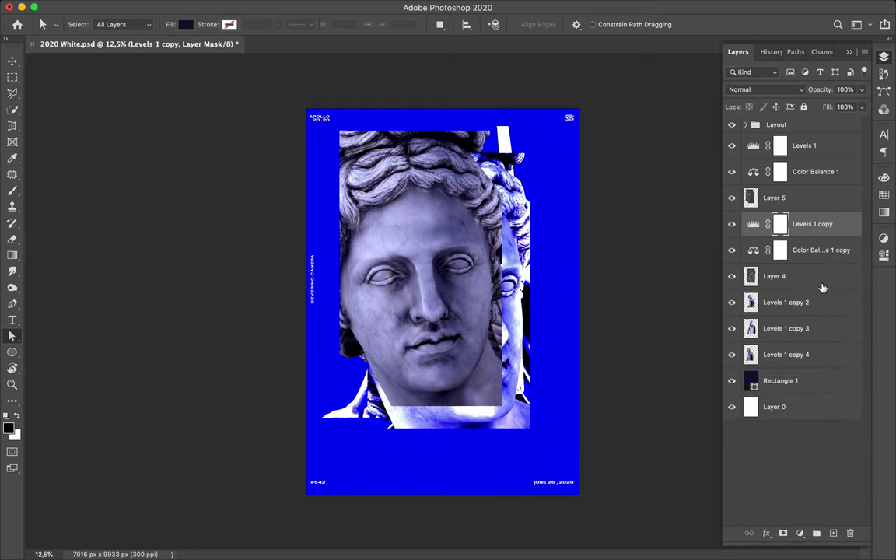
pyautogui.hotkey('ctrl', 'e')
pyautogui.click(812, 199)
pyautogui.keyDown('shift'); pyautogui.click(819, 148); pyautogui.keyUp('shift')
pyautogui.hotkey('ctrl', 'e')
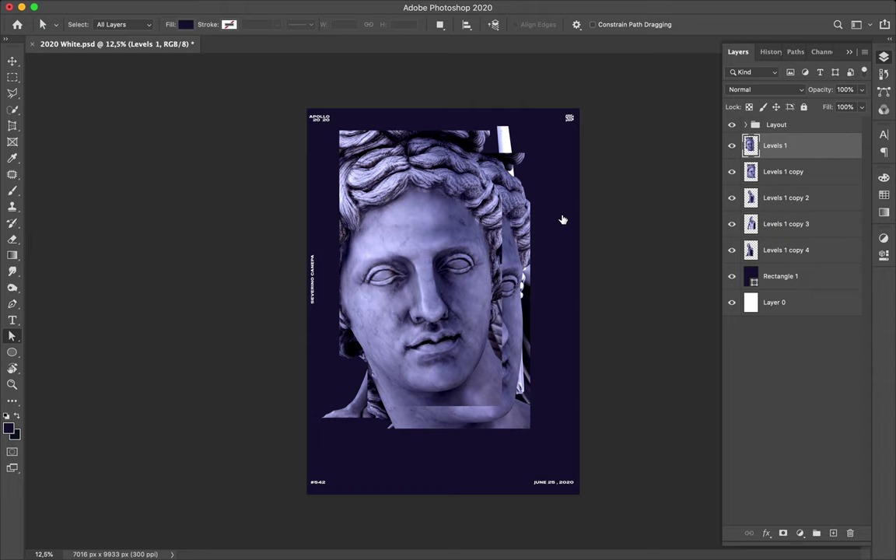
# Set the Rectangle 1 fill to a near-black navy using the Color Picker.
pyautogui.doubleClick(780, 276)
pyautogui.press('i')
pyautogui.click(469, 150)
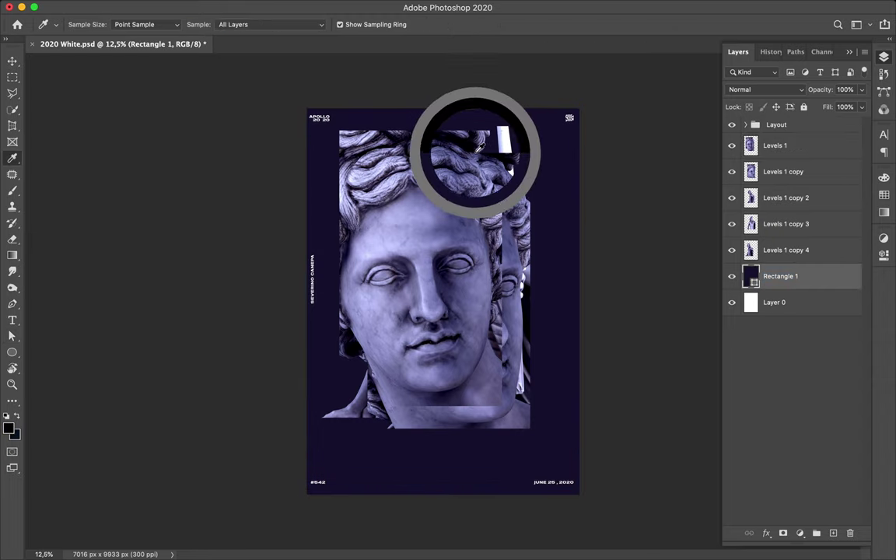
pyautogui.click(185, 24)
pyautogui.click(108, 91)
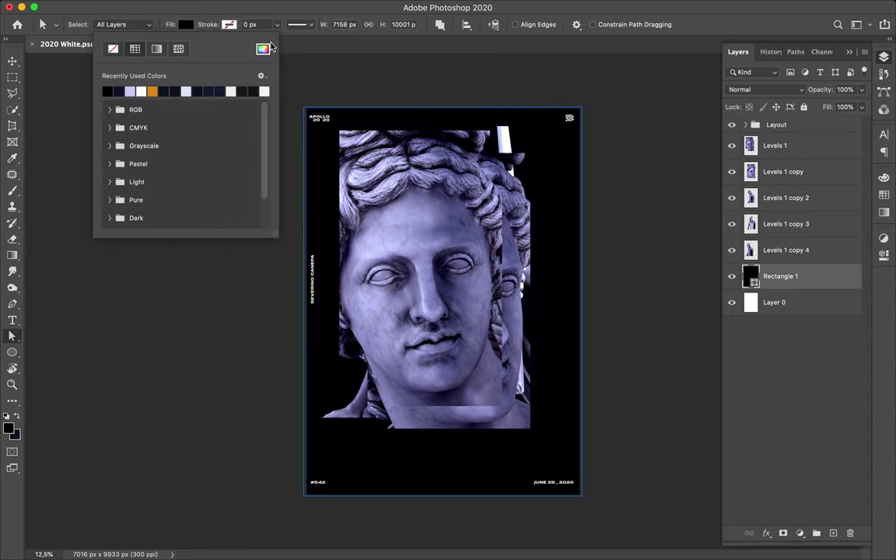
pyautogui.click(264, 48)
pyautogui.click(810, 339)
# Nudge the statue head, then cut an eye fragment onto Layer 1 and move it up.
pyautogui.press('v')
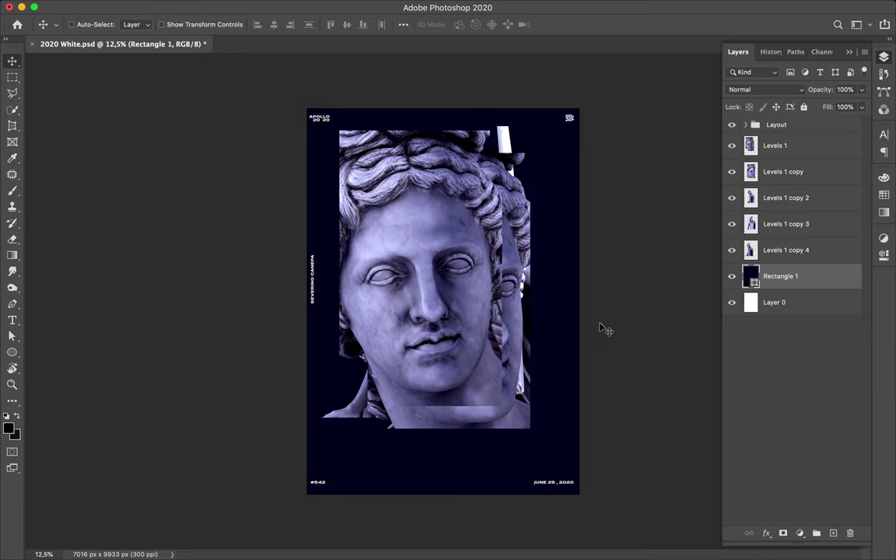
pyautogui.moveTo(391, 265); pyautogui.dragTo(447, 334)
pyautogui.click(344, 222)
pyautogui.moveTo(375, 285); pyautogui.dragTo(395, 285)
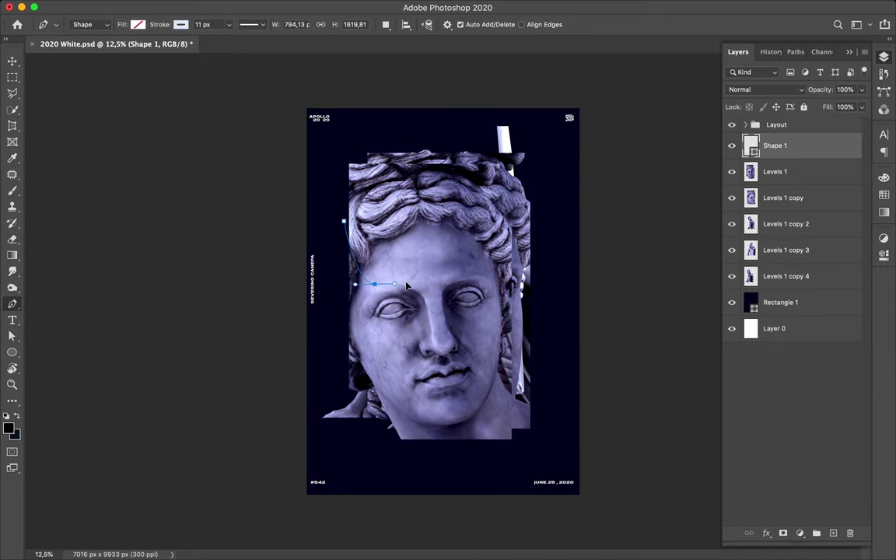
pyautogui.click(89, 24)
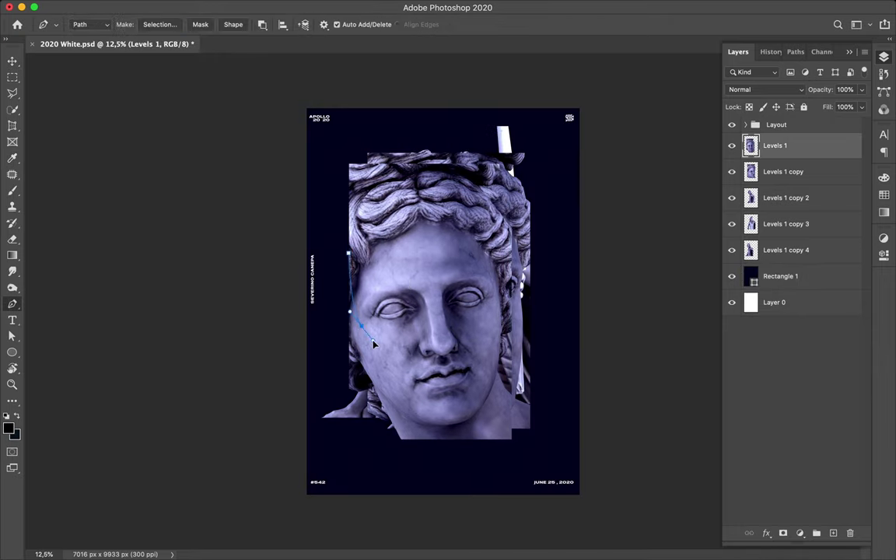
pyautogui.click(350, 257)
pyautogui.click(159, 24)
pyautogui.press('Return')
pyautogui.hotkey('ctrl', 'j')
pyautogui.press('v')
pyautogui.moveTo(378, 254)
pyautogui.mouseDown()
pyautogui.moveTo(383, 191)
pyautogui.moveTo(383, 210)
pyautogui.mouseUp()
# Cut a second eye fragment from Levels 1 onto Layer 2 and place it at the right edge.
pyautogui.keyDown('ctrl'); pyautogui.click(476, 288); pyautogui.keyUp('ctrl')
pyautogui.press('p')
pyautogui.click(437, 299)
pyautogui.moveTo(445, 325); pyautogui.dragTo(492, 329)
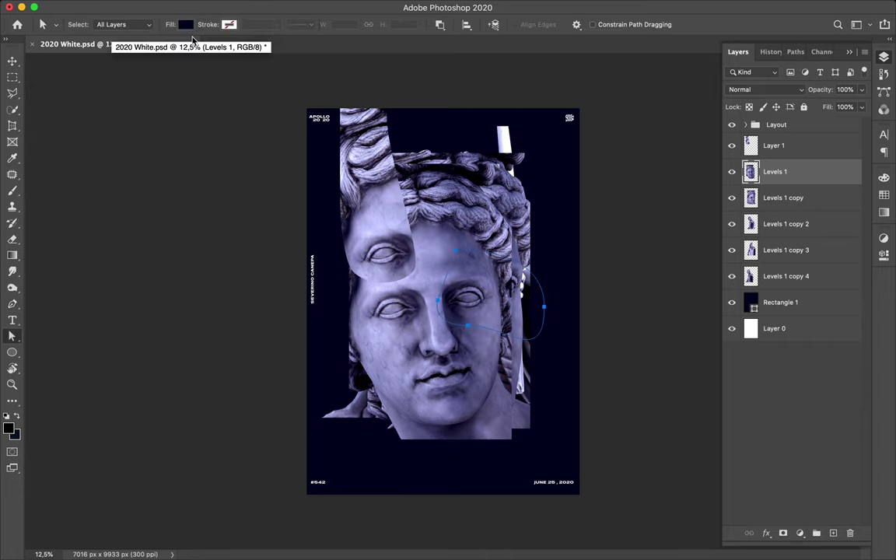
pyautogui.click(160, 25)
pyautogui.click(517, 224)
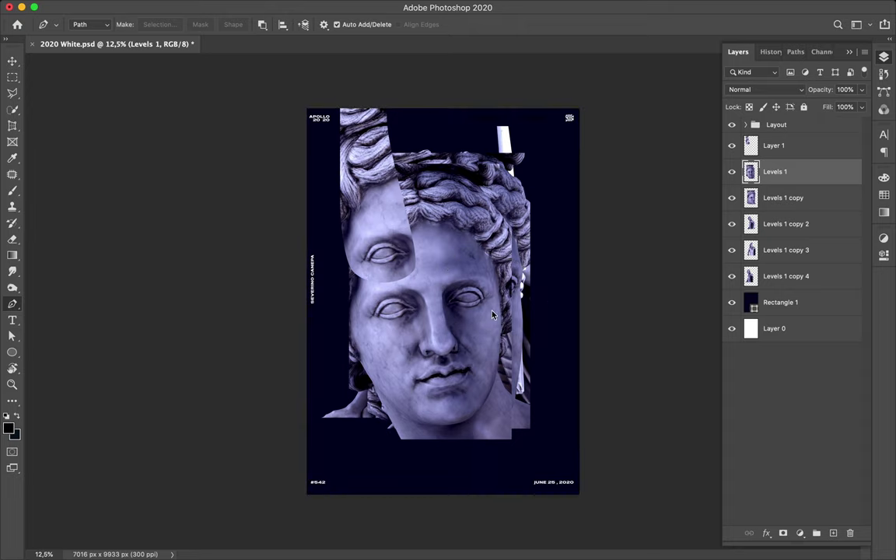
pyautogui.hotkey('ctrl', 'j')
pyautogui.press('v')
pyautogui.moveTo(515, 226); pyautogui.dragTo(544, 233)
pyautogui.press('p')
pyautogui.hotkey('alt', '[')
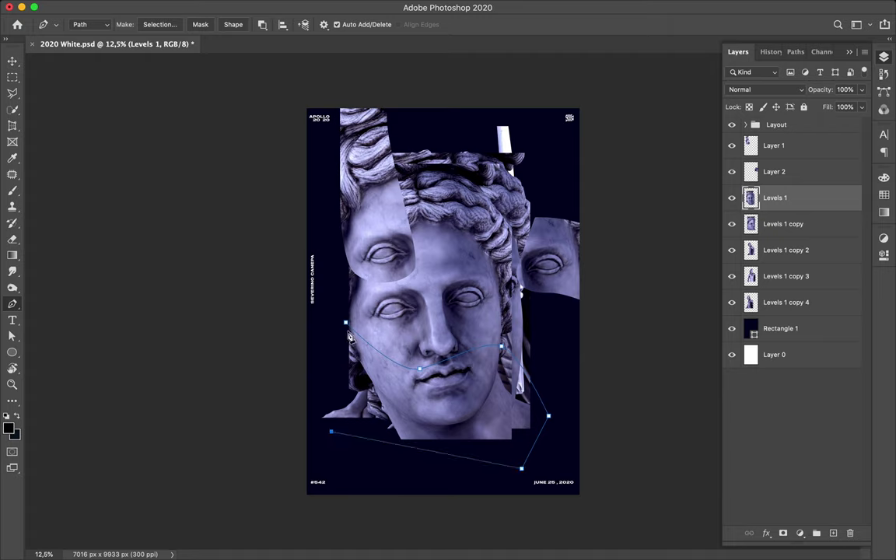
# Turn the mouth-and-chin pen path into a selection and copy it onto Layer 3.
pyautogui.click(160, 24)
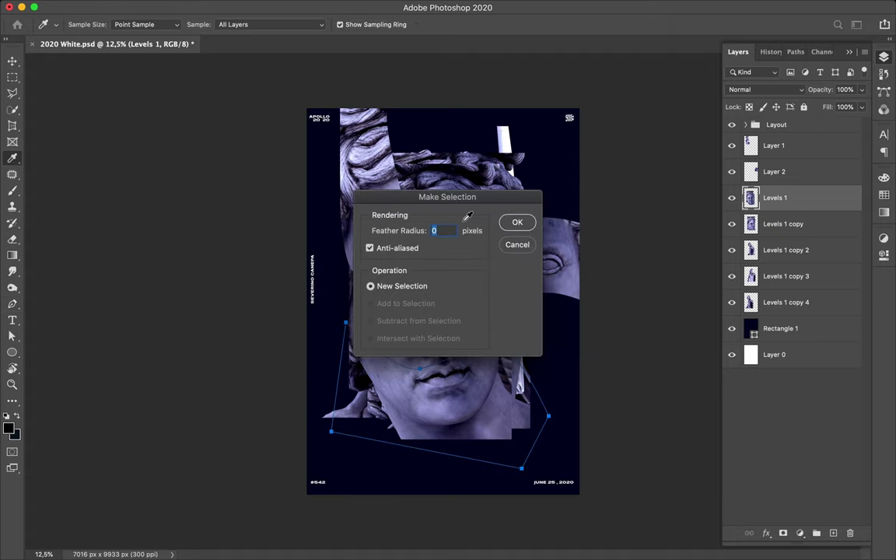
pyautogui.press('Return')
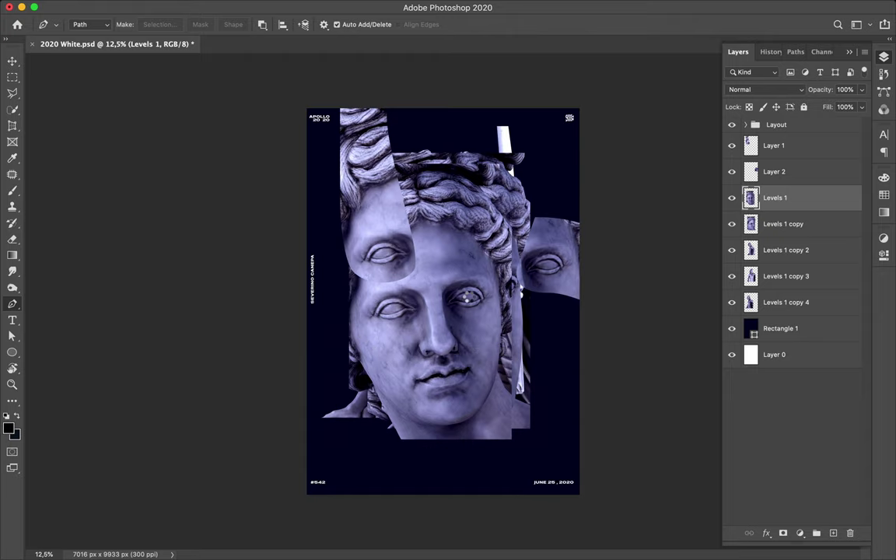
pyautogui.hotkey('ctrl', 'v')
# Move the Layer 3 mouth fragment down to the poster's bottom edge and save the document.
pyautogui.press('v')
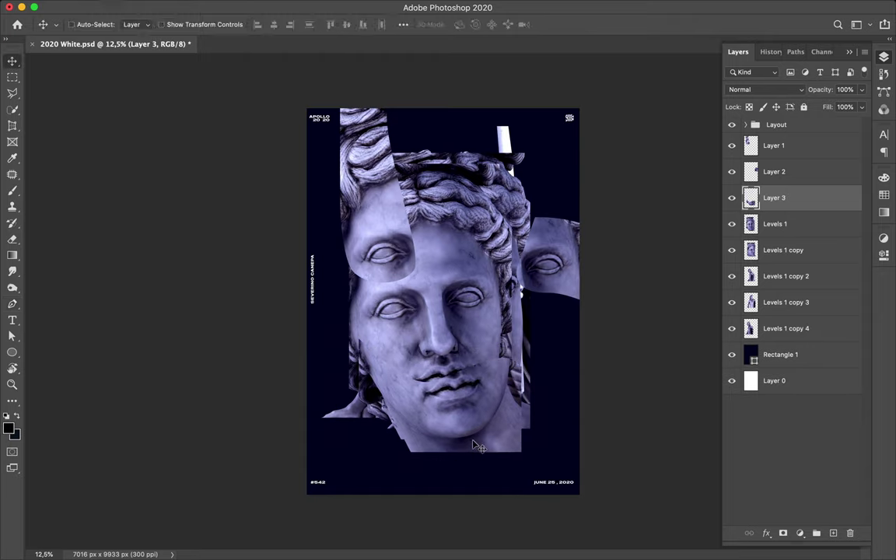
pyautogui.moveTo(466, 327); pyautogui.dragTo(476, 451)
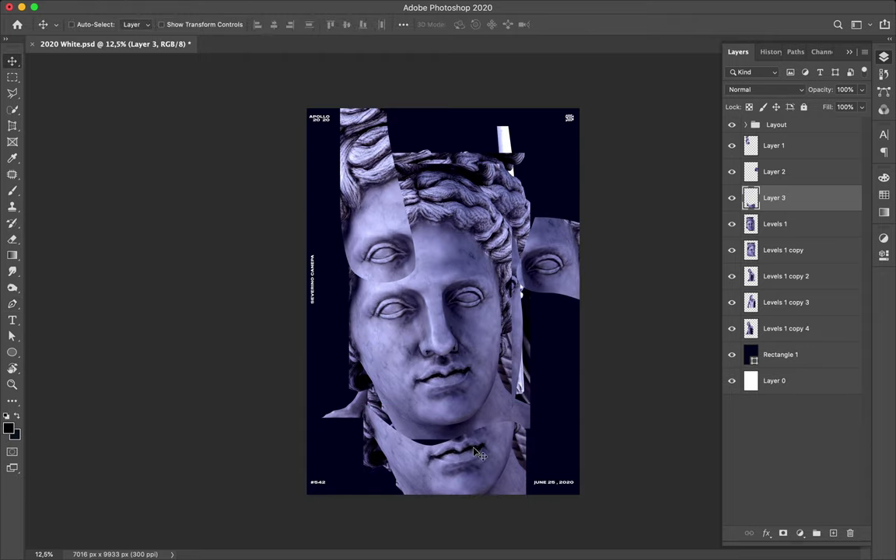
pyautogui.hotkey('ctrl', 's')
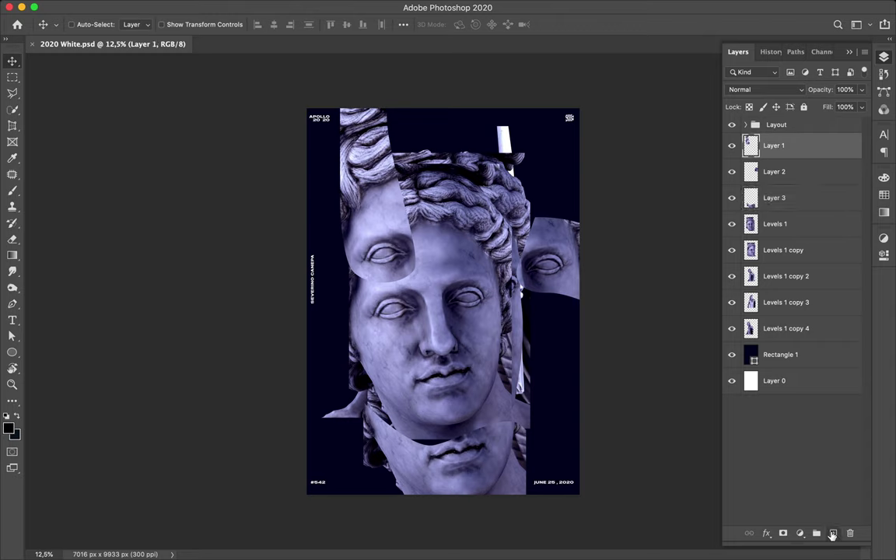
# Paint and Gaussian-blur a black shadow on a new layer along the upper eye fragment.
pyautogui.click(832, 534)
pyautogui.keyDown('super'); pyautogui.click(751, 145); pyautogui.keyUp('super')
pyautogui.press('b')
pyautogui.click(78, 24)
pyautogui.doubleClick(100, 194)
pyautogui.moveTo(373, 203); pyautogui.dragTo(311, 248)
pyautogui.press('m')
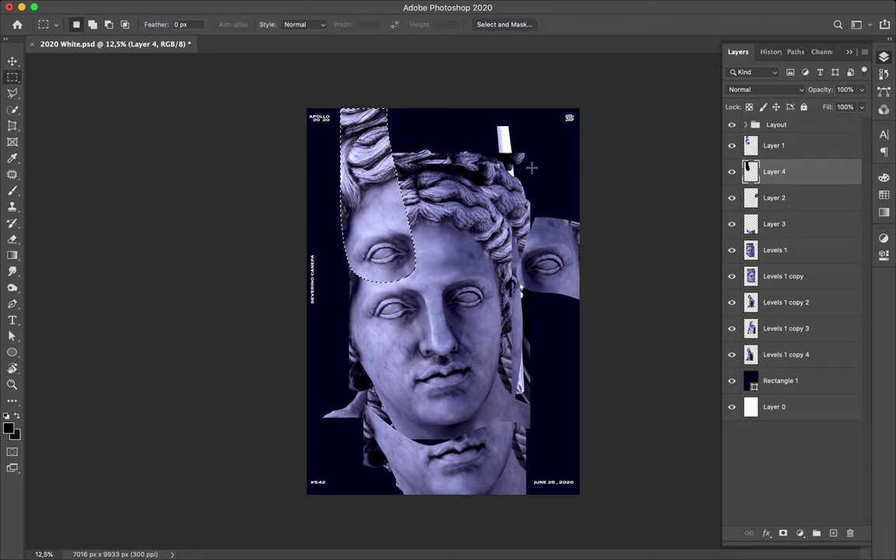
pyautogui.click(291, 6)
pyautogui.click(553, 202)
pyautogui.press('Return')
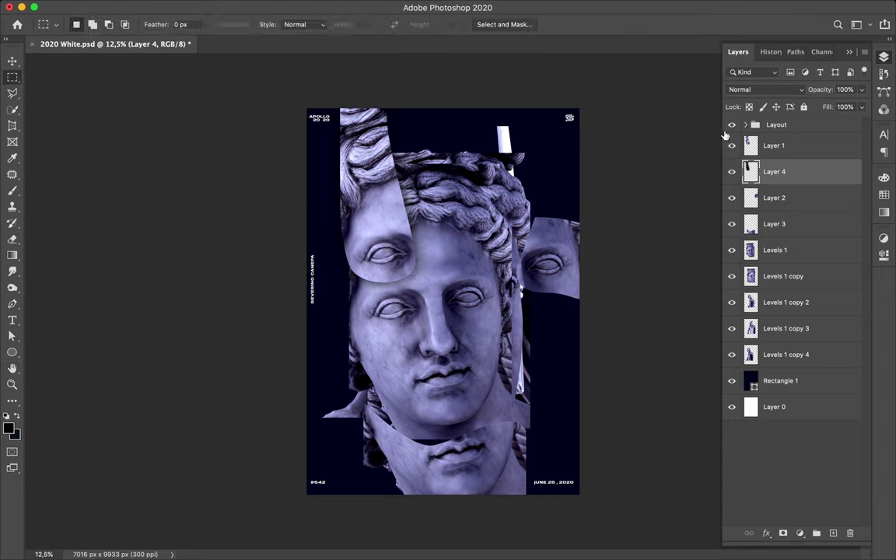
# Paint a trial shadow along the right eye fragment on a new layer, then delete it.
pyautogui.click(773, 198)
pyautogui.press('v')
pyautogui.click(833, 533)
pyautogui.press('b')
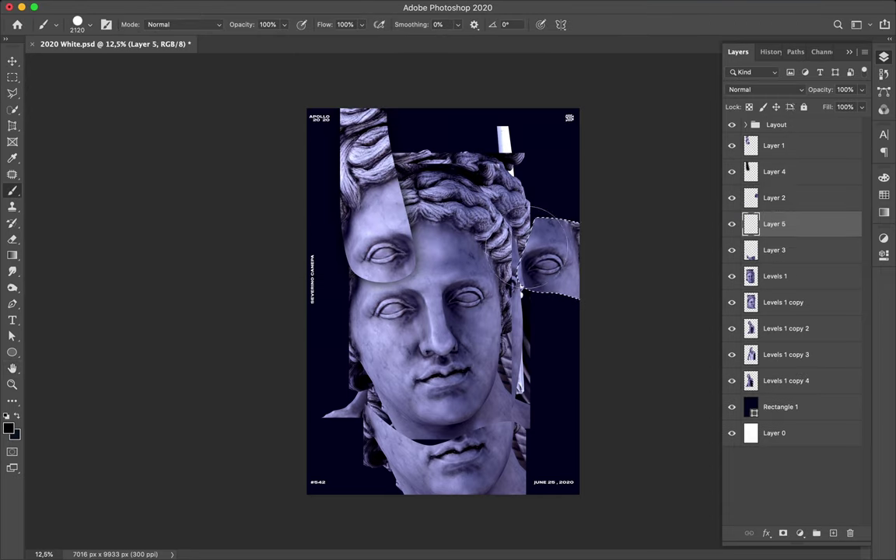
pyautogui.moveTo(560, 290); pyautogui.dragTo(560, 248)
pyautogui.press('m')
pyautogui.hotkey('ctrl', 'd')
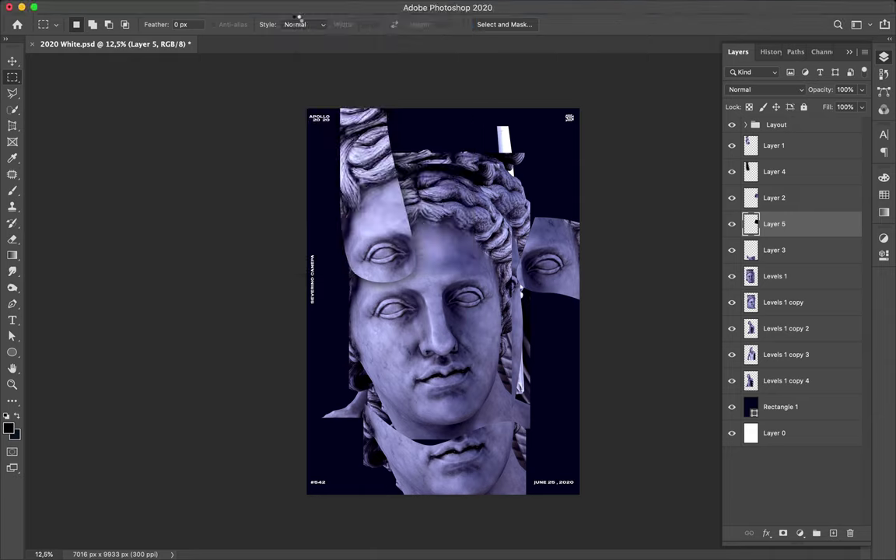
pyautogui.press('v')
pyautogui.press('Delete')
# Move the shadow layer beneath Layer 3 and paint a blurred shadow under the mouth fragment.
pyautogui.moveTo(784, 166); pyautogui.dragTo(782, 212)
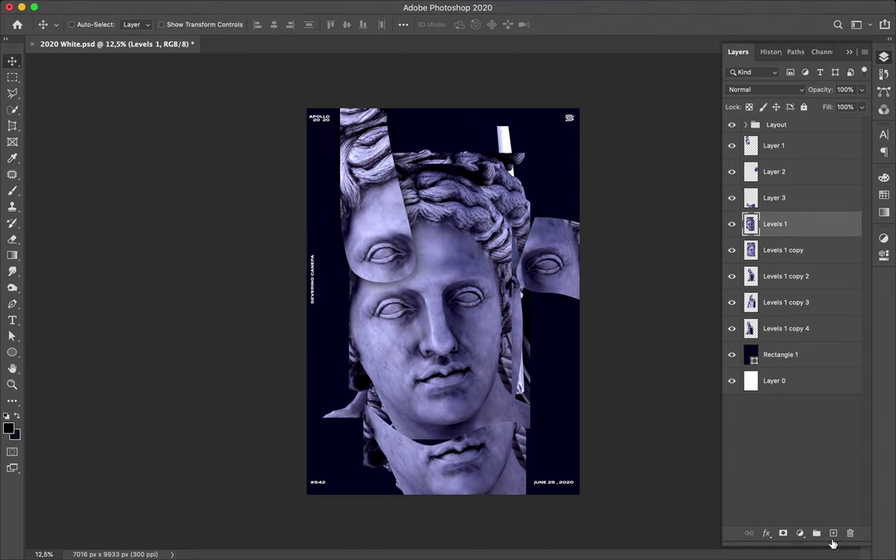
pyautogui.keyDown('ctrl'); pyautogui.click(751, 224); pyautogui.keyUp('ctrl')
pyautogui.press('b')
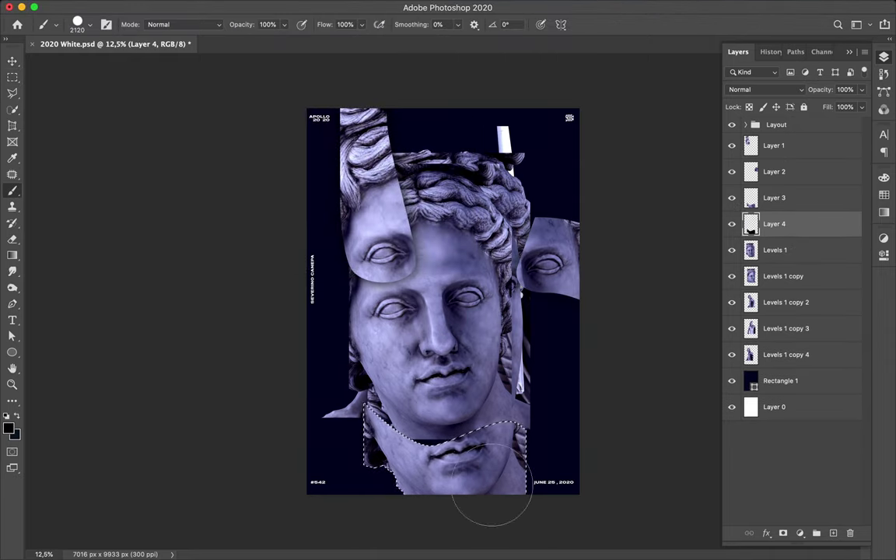
pyautogui.hotkey('ctrl', 'd')
pyautogui.press('m')
pyautogui.click(214, 5)
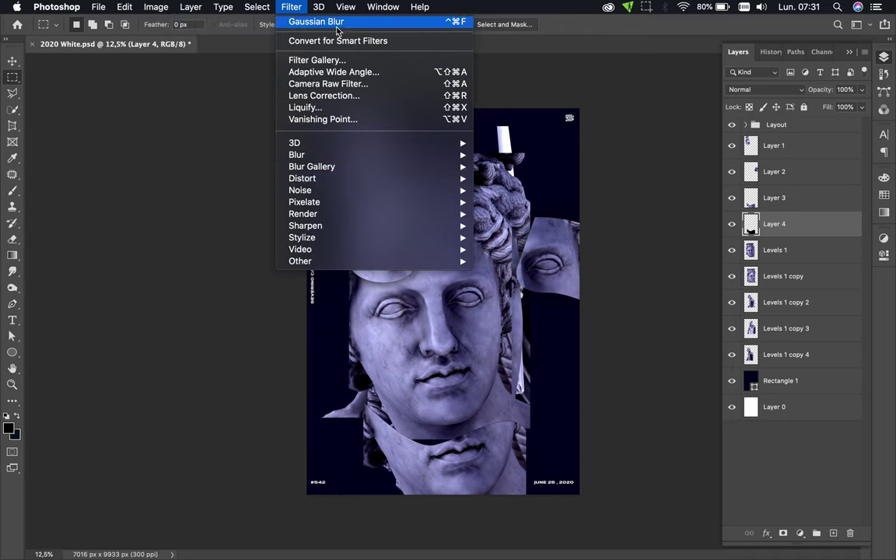
pyautogui.click(300, 22)
# Delete the shadow layer, hide the Levels statue copies, and shift the Apollo figure down-right.
pyautogui.press('Delete')
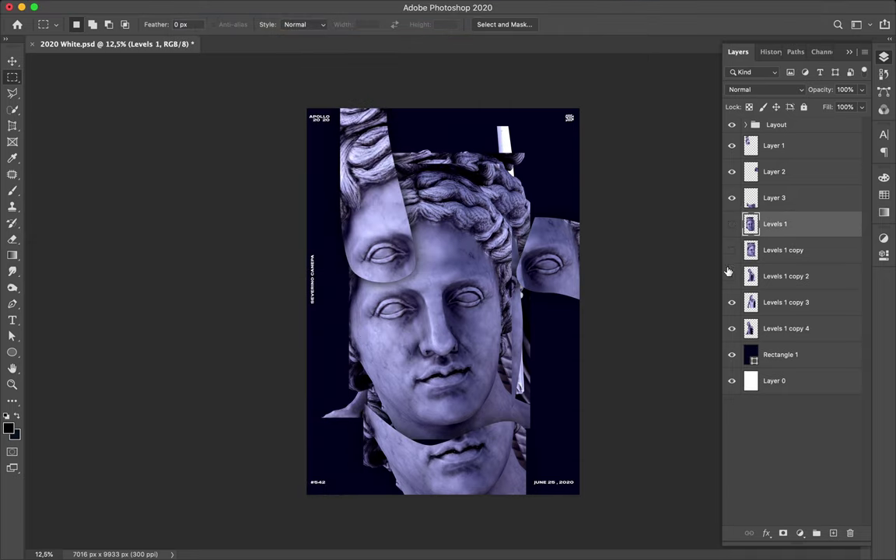
pyautogui.moveTo(731, 224); pyautogui.dragTo(731, 328)
pyautogui.click(731, 276)
pyautogui.press('v')
pyautogui.moveTo(435, 257); pyautogui.dragTo(451, 268)
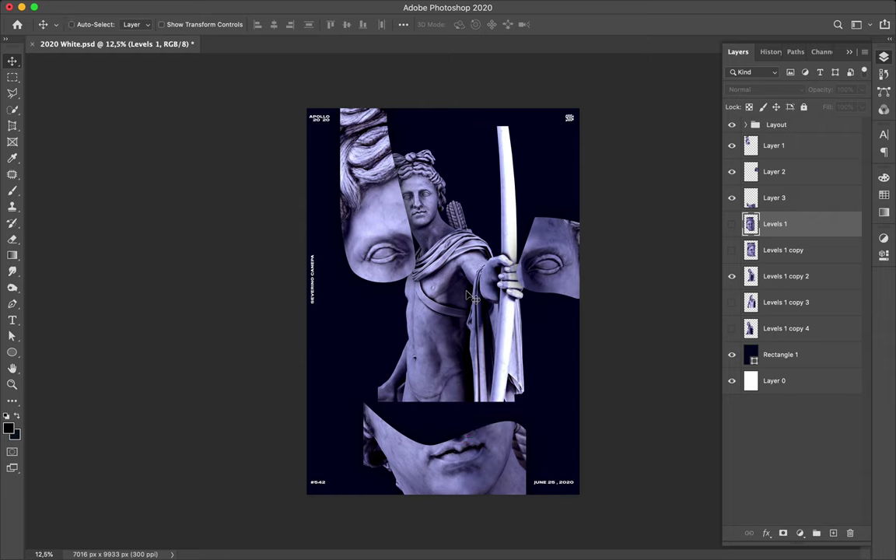
pyautogui.click(786, 276)
pyautogui.moveTo(436, 234); pyautogui.dragTo(459, 257)
# Pen-trace the upper head fragment and copy it onto its own layer.
pyautogui.press('p')
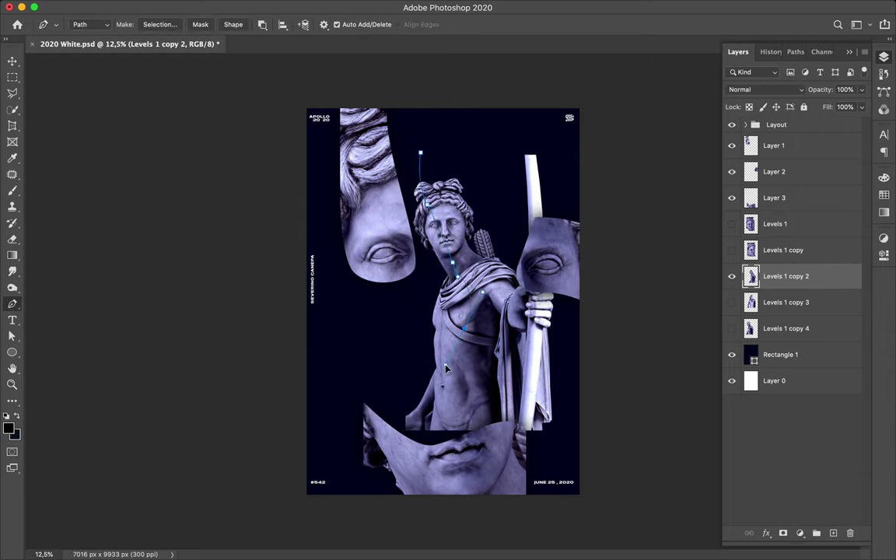
pyautogui.hotkey('ctrl', 'Return')
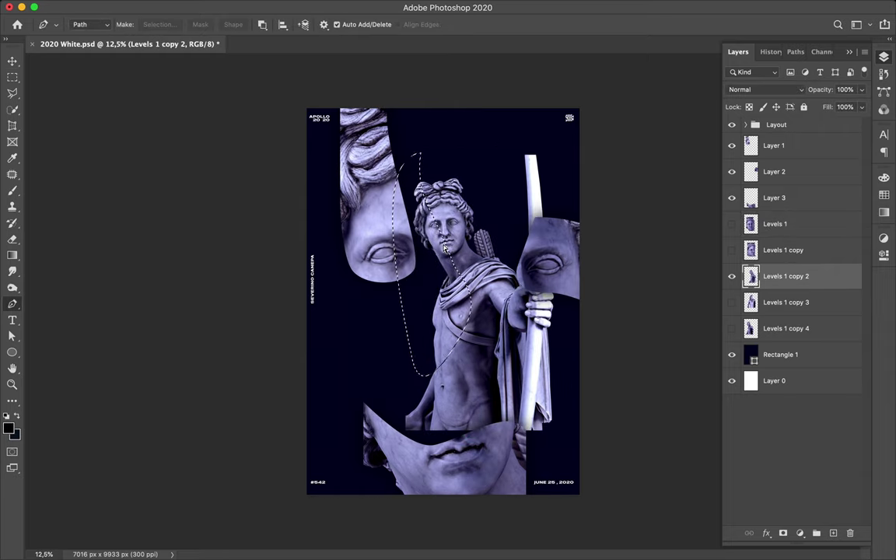
pyautogui.hotkey('ctrl', 'j')
pyautogui.press('v')
pyautogui.moveTo(451, 257); pyautogui.dragTo(428, 238)
# Add a blurred black shadow layer beneath the upper head fragment.
pyautogui.hotkey('ctrl', 'shift', 'alt', 'n')
pyautogui.press('b')
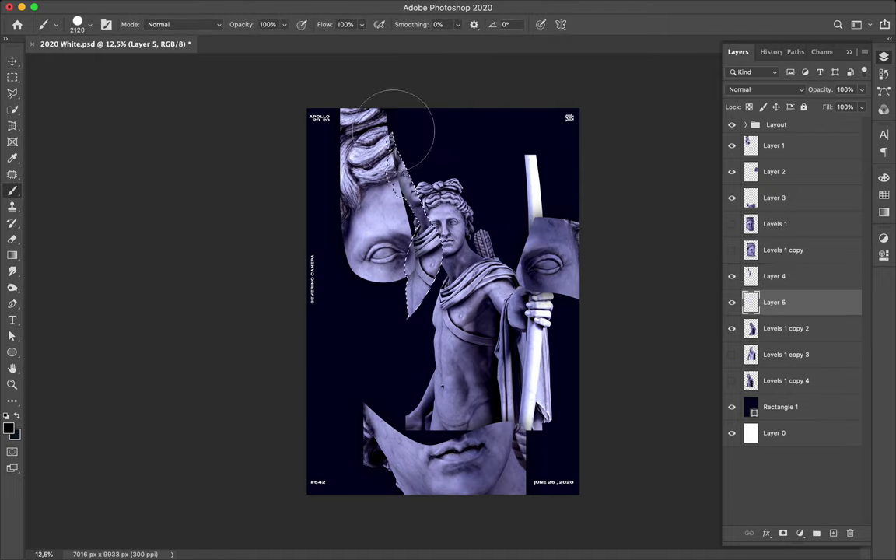
pyautogui.press('m')
pyautogui.click(302, 6)
pyautogui.click(319, 24)
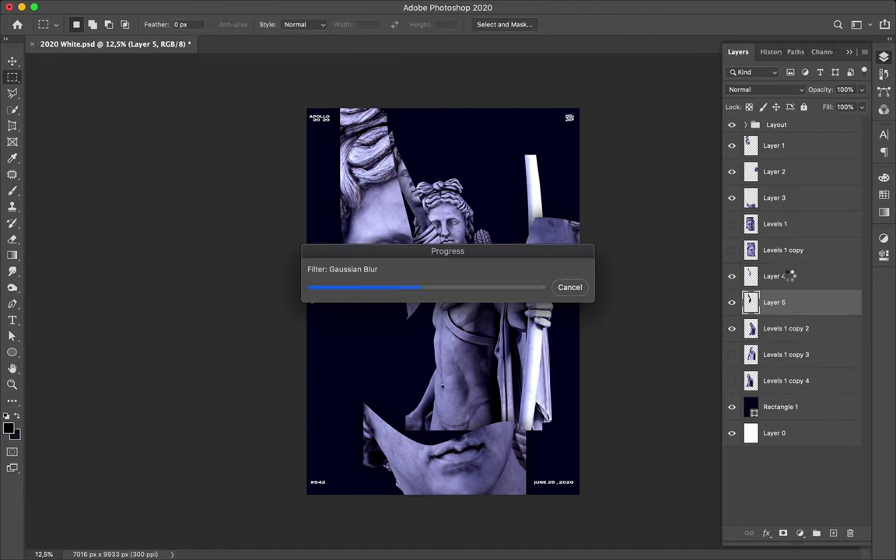
# Merge the head fragment with its shadow, stack it on top, and slide it beside the eye piece.
pyautogui.keyDown('shift'); pyautogui.click(777, 277); pyautogui.keyUp('shift')
pyautogui.hotkey('ctrl', 'e')
pyautogui.moveTo(778, 277); pyautogui.dragTo(777, 137)
pyautogui.press('v')
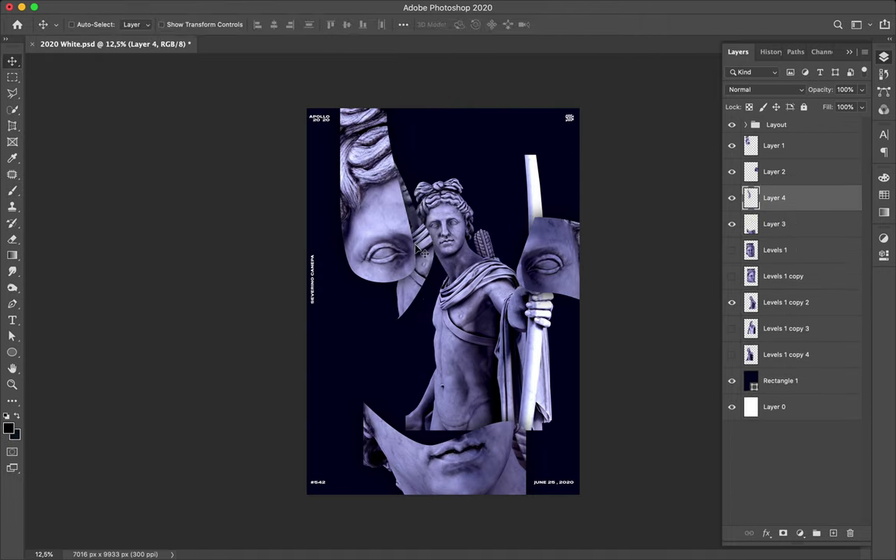
pyautogui.moveTo(391, 230); pyautogui.dragTo(430, 250)
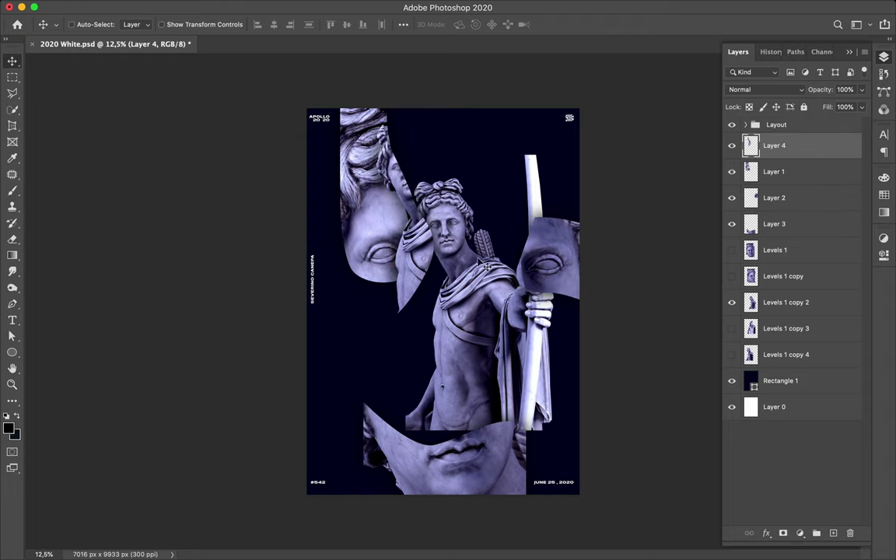
# Cut the statue's head section from the main Apollo layer onto a new layer and lift it upward.
pyautogui.keyDown('ctrl'); pyautogui.click(487, 266); pyautogui.keyUp('ctrl')
pyautogui.press('p')
pyautogui.click(160, 24)
pyautogui.press('Return')
pyautogui.hotkey('ctrl', 'j')
pyautogui.press('v')
pyautogui.moveTo(429, 310); pyautogui.dragTo(448, 218)
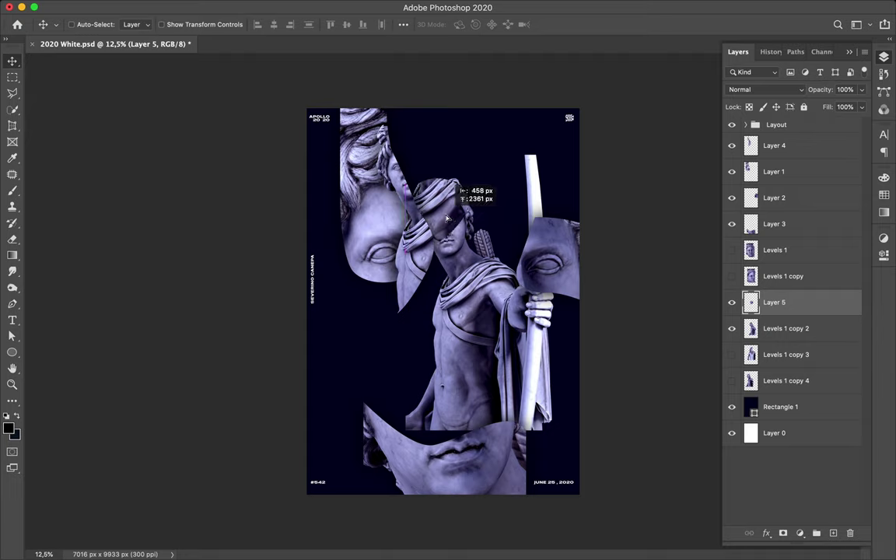
# Give the head section a Gaussian-blurred black shadow and reposition it over the statue.
pyautogui.click(790, 328)
pyautogui.hotkey('ctrl', 'shift', 'alt', 'n')
pyautogui.press('b')
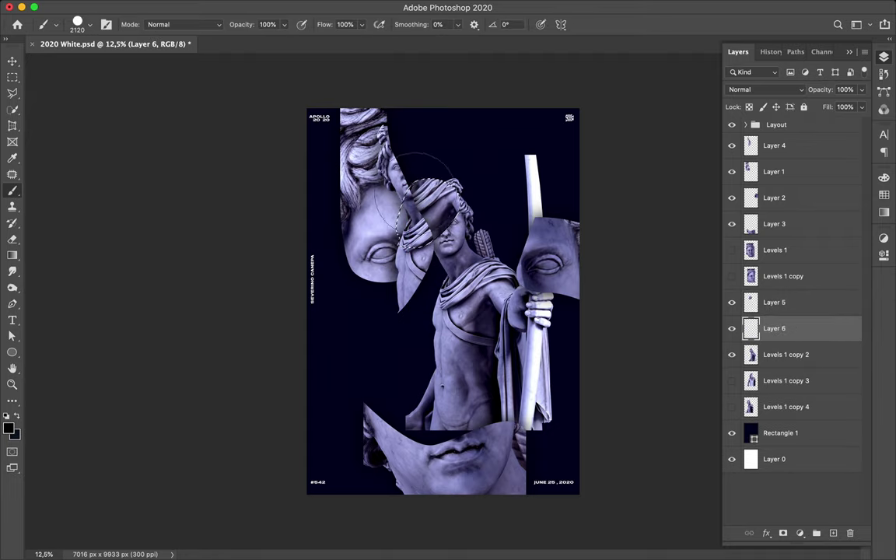
pyautogui.press('m')
pyautogui.click(295, 6)
pyautogui.press('Escape')
pyautogui.hotkey('ctrl', 'f')
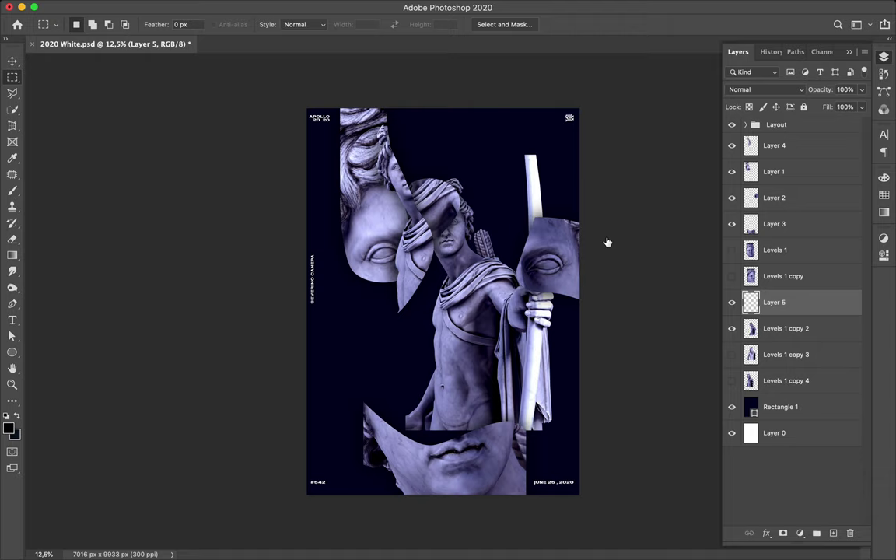
pyautogui.press('v')
pyautogui.moveTo(420, 194); pyautogui.dragTo(437, 210)
# Pen-cut the torso from the main Apollo statue onto its own layer.
pyautogui.keyDown('ctrl'); pyautogui.click(455, 420); pyautogui.keyUp('ctrl')
pyautogui.press('p')
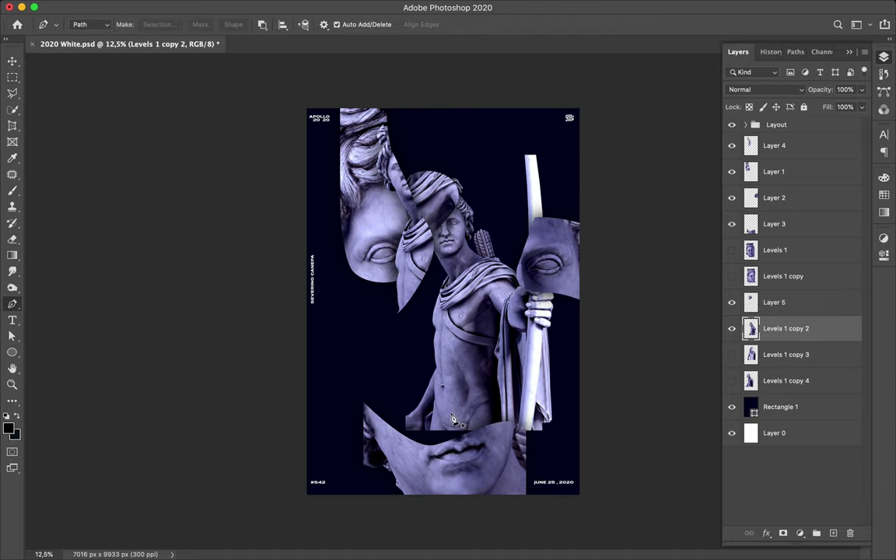
pyautogui.click(159, 24)
pyautogui.press('Return')
pyautogui.hotkey('ctrl', 'j')
pyautogui.press('v')
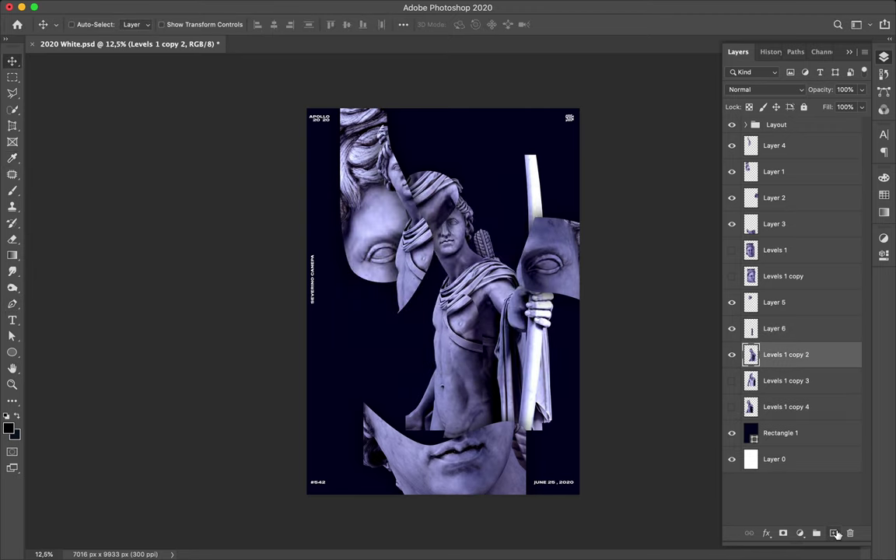
# Paint a black shadow under the torso piece and merge the two layers.
pyautogui.click(834, 534)
pyautogui.press('b')
pyautogui.press('m')
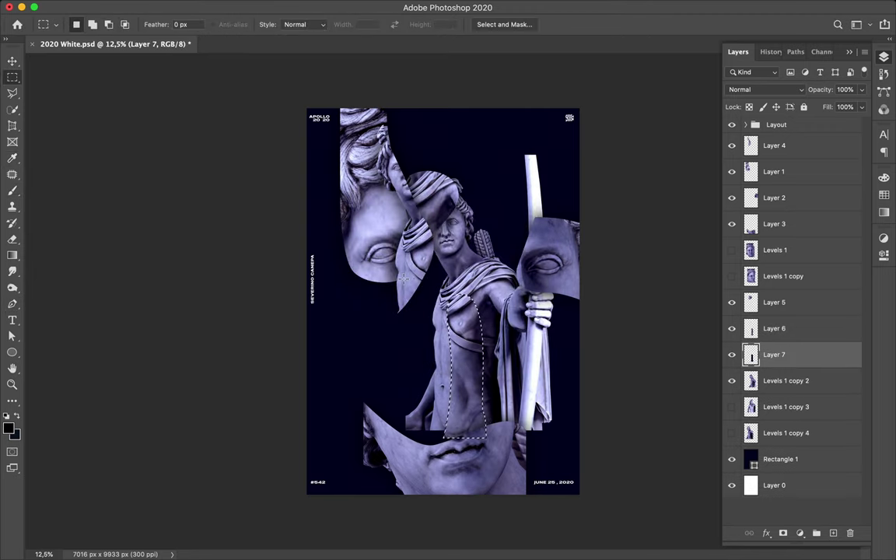
pyautogui.click(268, 7)
pyautogui.click(280, 42)
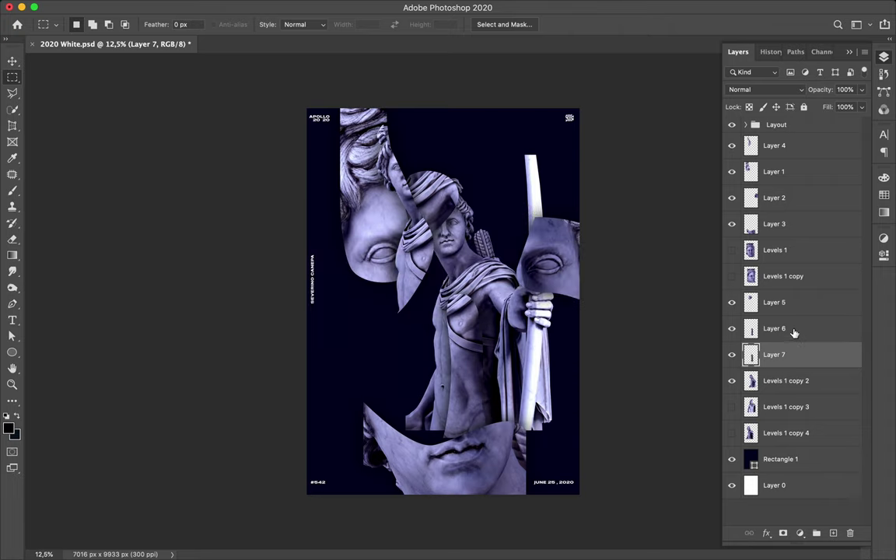
pyautogui.keyDown('shift'); pyautogui.click(793, 332); pyautogui.keyUp('shift')
pyautogui.hotkey('ctrl', 'e')
# Move the torso piece to the top of the stack at lower left, and lower the main statue.
pyautogui.press('v')
pyautogui.moveTo(477, 332); pyautogui.dragTo(393, 342)
pyautogui.moveTo(774, 329); pyautogui.dragTo(773, 140)
pyautogui.moveTo(352, 174); pyautogui.dragTo(366, 365)
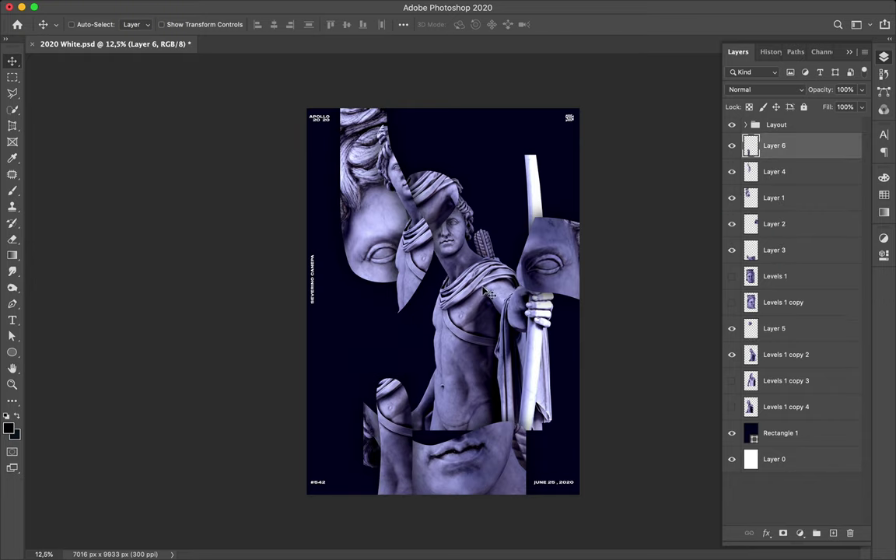
pyautogui.moveTo(486, 293); pyautogui.dragTo(474, 360)
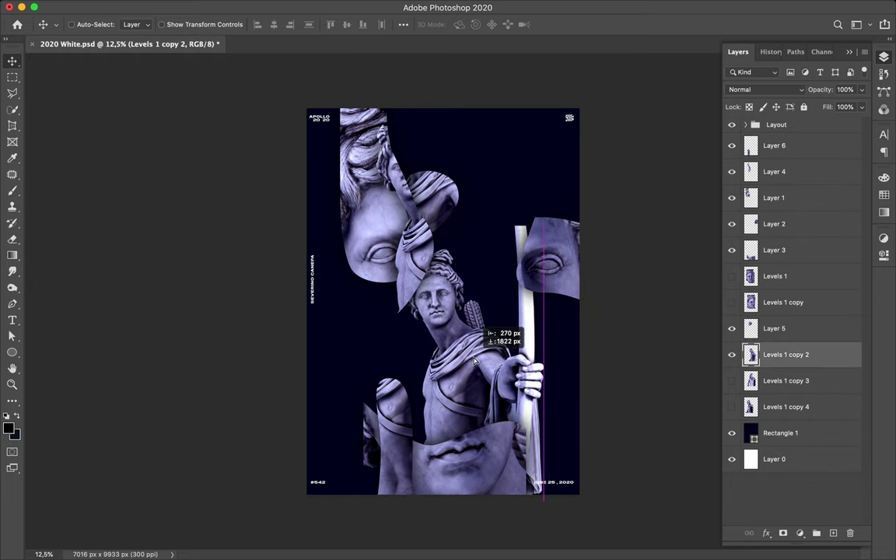
# Nudge the statue lower-right, then rotate JUNE 25, 2020 by -90° along the left edge.
pyautogui.moveTo(474, 360); pyautogui.dragTo(486, 376)
pyautogui.moveTo(566, 475)
pyautogui.mouseDown()
pyautogui.moveTo(386, 373)
pyautogui.moveTo(352, 340)
pyautogui.mouseUp()
pyautogui.hotkey('ctrl', 't')
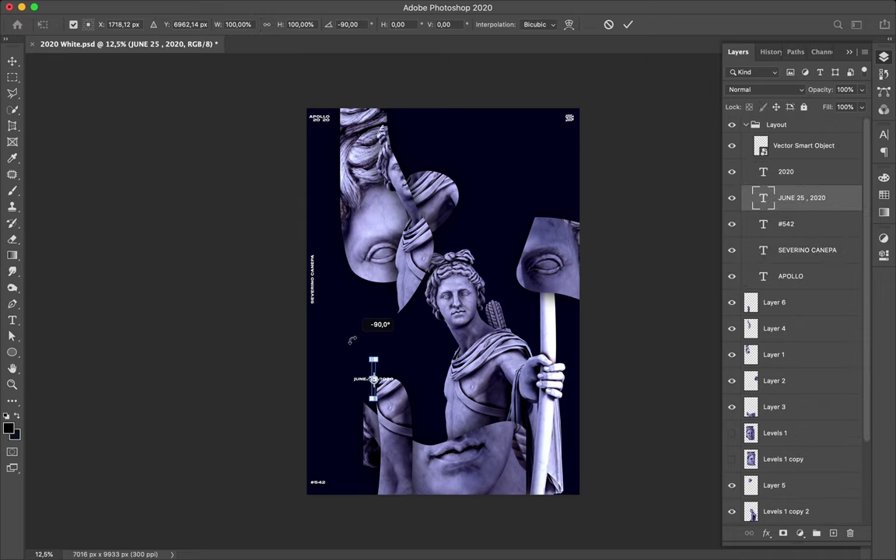
pyautogui.press('Return')
pyautogui.moveTo(373, 379); pyautogui.dragTo(321, 397)
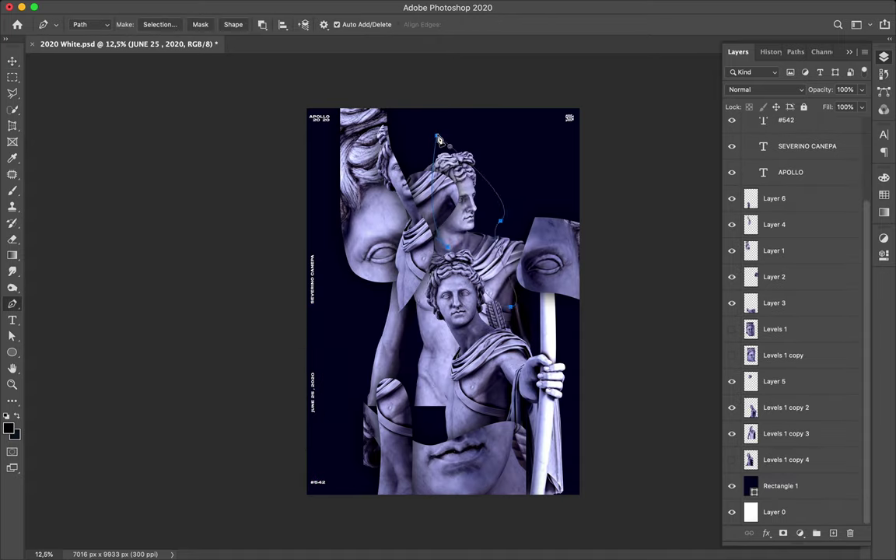
# Duplicate the Apollo head section onto a new layer and move it up and left.
pyautogui.hotkey('ctrl', 'Return')
pyautogui.hotkey('ctrl', 'c')
pyautogui.press('Return')
pyautogui.click(786, 407)
pyautogui.hotkey('ctrl', 'j')
pyautogui.press('v')
pyautogui.moveTo(479, 245); pyautogui.dragTo(428, 209)
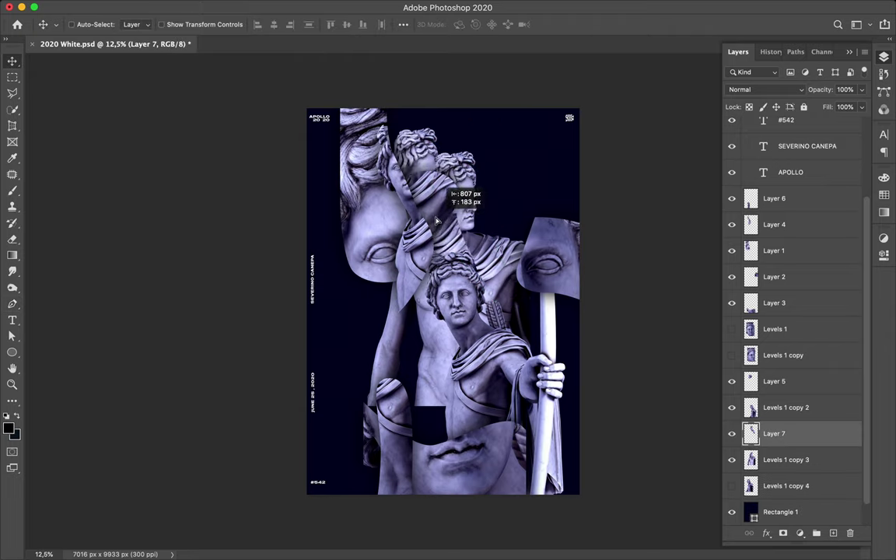
# Add a blurred black shadow from the head's outline and reorder the head copy in the stack.
pyautogui.keyDown('ctrl'); pyautogui.click(833, 532); pyautogui.keyUp('ctrl')
pyautogui.keyDown('ctrl'); pyautogui.click(750, 433); pyautogui.keyUp('ctrl')
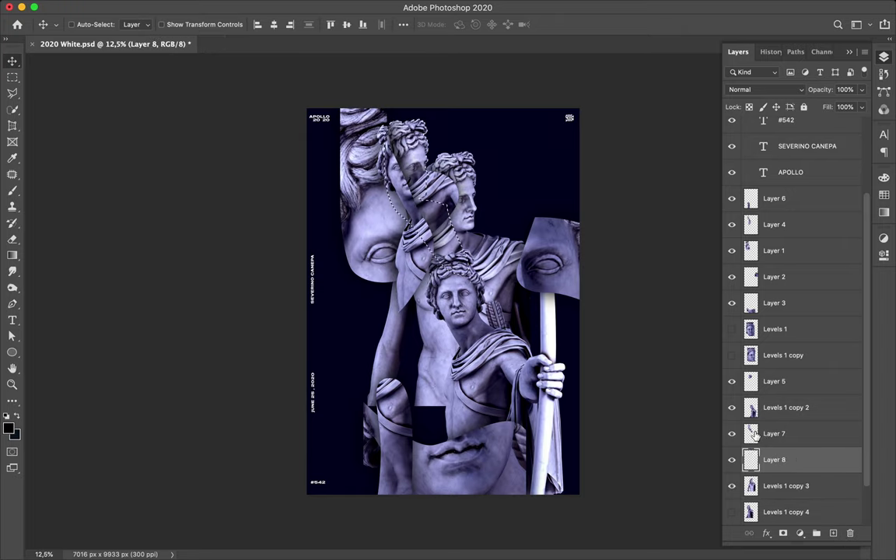
pyautogui.press('b')
pyautogui.press('m')
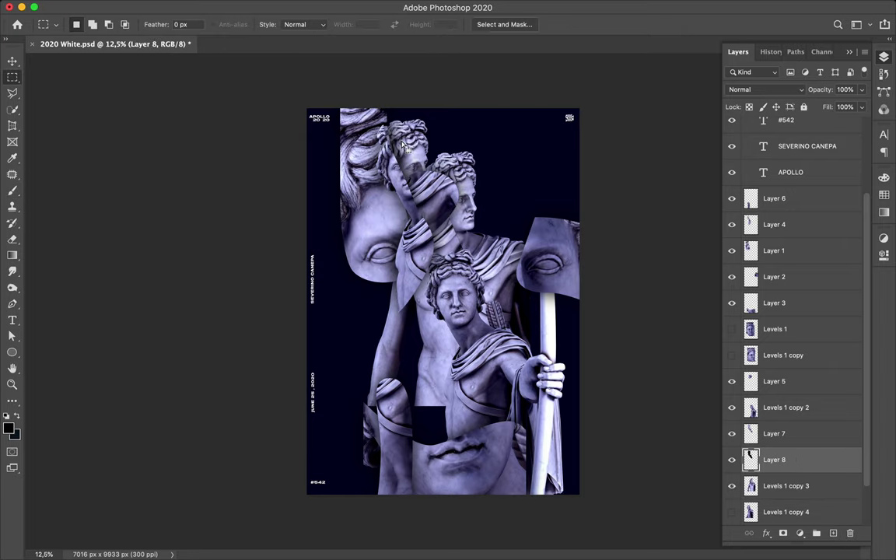
pyautogui.click(223, 6)
pyautogui.hotkey('ctrl', 'f')
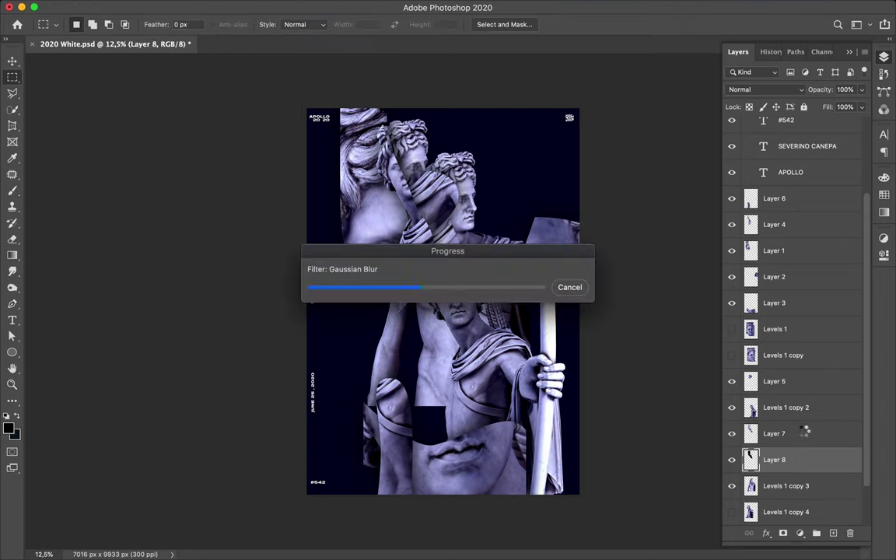
pyautogui.moveTo(800, 433); pyautogui.dragTo(808, 381)
# Nudge a statue fragment upward and select another fragment layer.
pyautogui.press('c')
pyautogui.press('v')
pyautogui.moveTo(453, 231); pyautogui.dragTo(467, 226)
pyautogui.keyDown('ctrl'); pyautogui.click(536, 277); pyautogui.keyUp('ctrl')
# Pen-cut a second torso from Levels 1 copy 3 onto its own layer.
pyautogui.click(786, 459)
pyautogui.press('p')
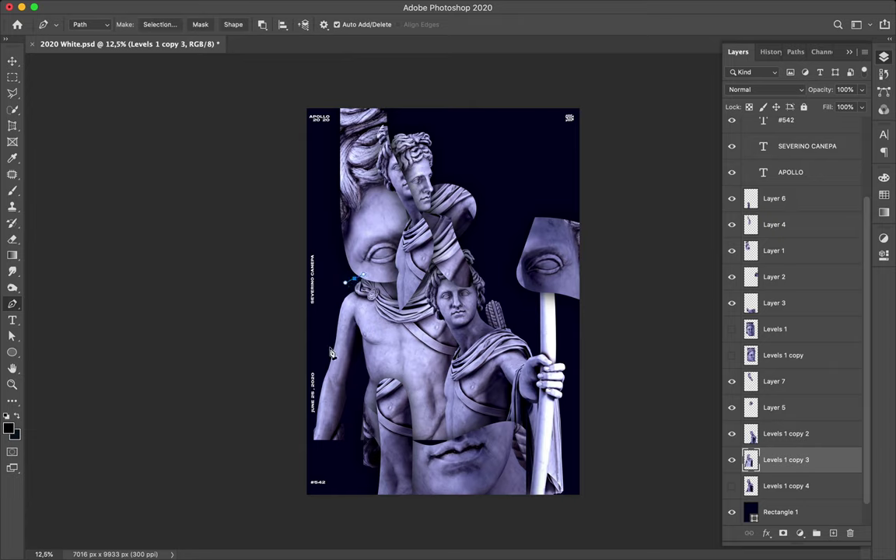
pyautogui.click(358, 285)
pyautogui.hotkey('ctrl', 'Return')
pyautogui.hotkey('ctrl', 'j')
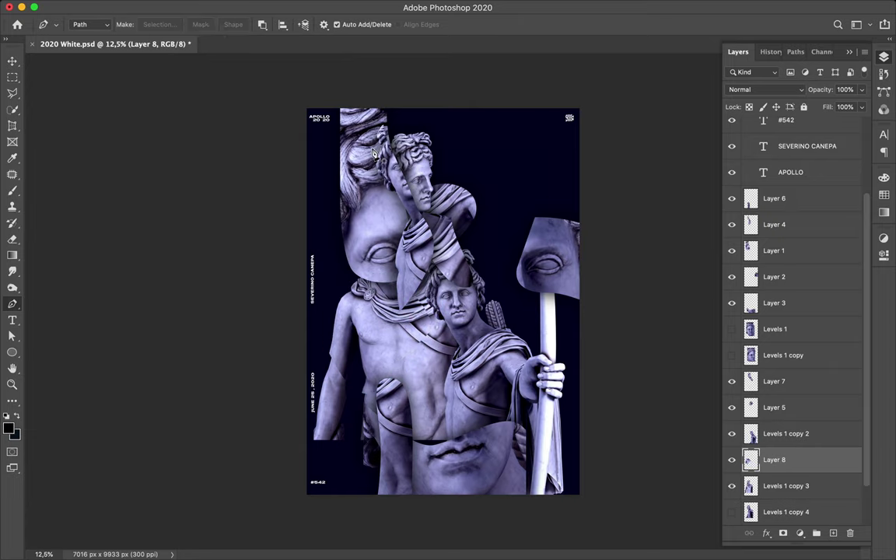
pyautogui.press('v')
# Give the second torso a blurred black shadow, merge them, and slide the fragment upward.
pyautogui.press('b')
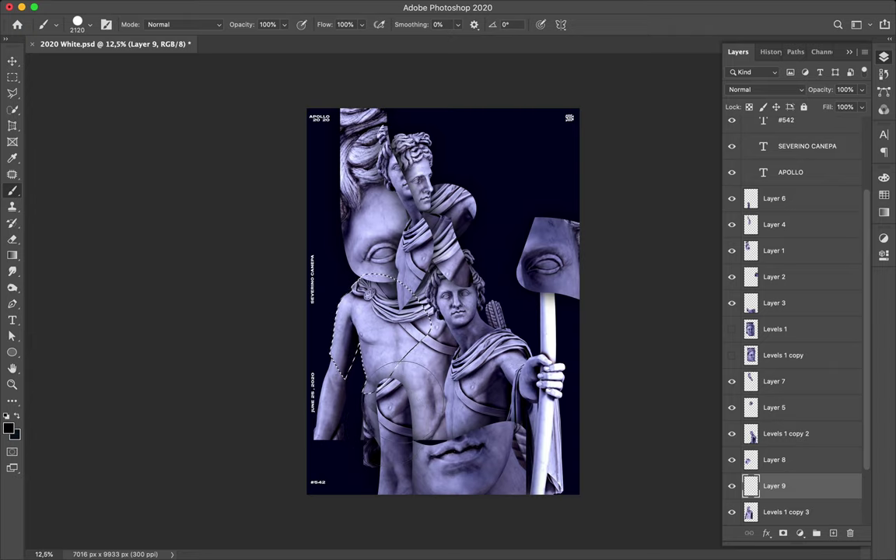
pyautogui.hotkey('alt', 'BackSpace')
pyautogui.hotkey('ctrl', 'd')
pyautogui.press('v')
pyautogui.click(291, 8)
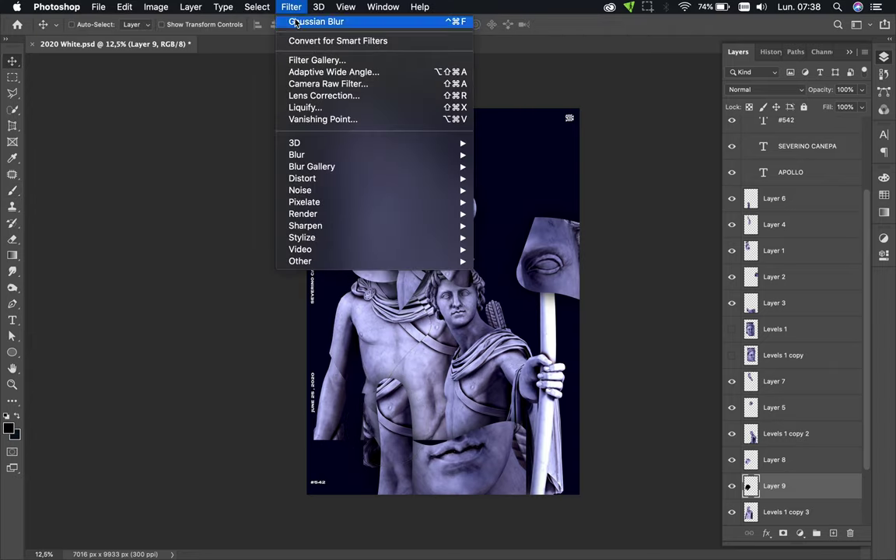
pyautogui.press('Escape')
pyautogui.hotkey('ctrl', 'f')
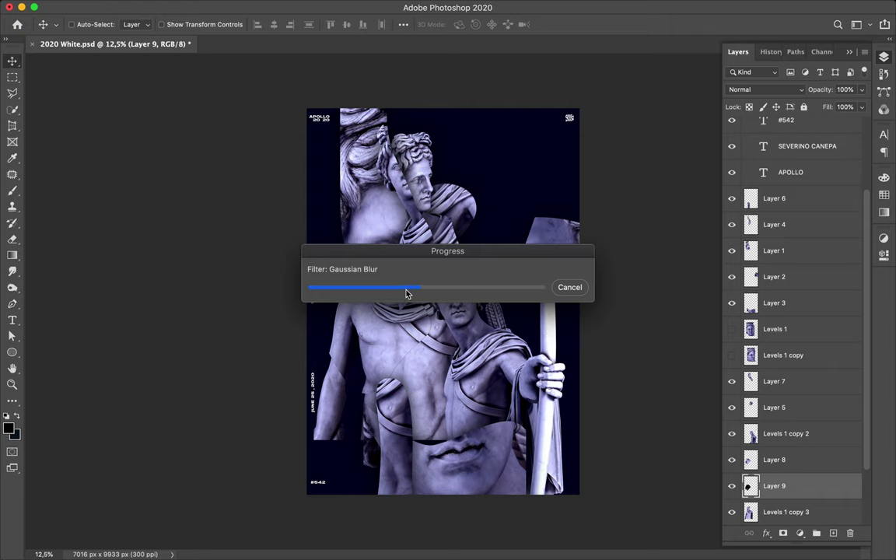
pyautogui.hotkey('ctrl', 'e')
pyautogui.moveTo(381, 342)
pyautogui.mouseDown()
pyautogui.moveTo(342, 284)
pyautogui.moveTo(524, 240)
pyautogui.mouseUp()
# Apply a Mosaic pixelate to the right-edge fragment copy, then nudge it and the Levels 1 copy 3 fragment.
pyautogui.click(291, 6)
pyautogui.moveTo(301, 178)
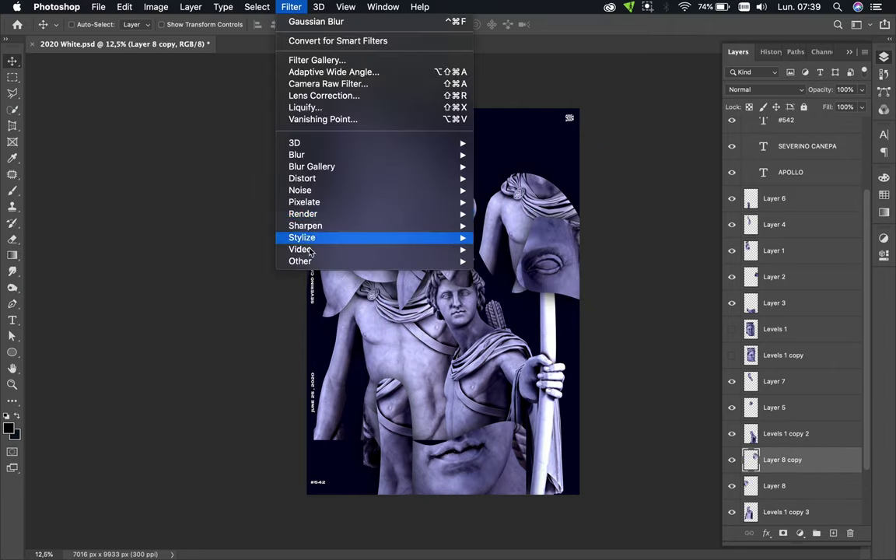
pyautogui.click(506, 260)
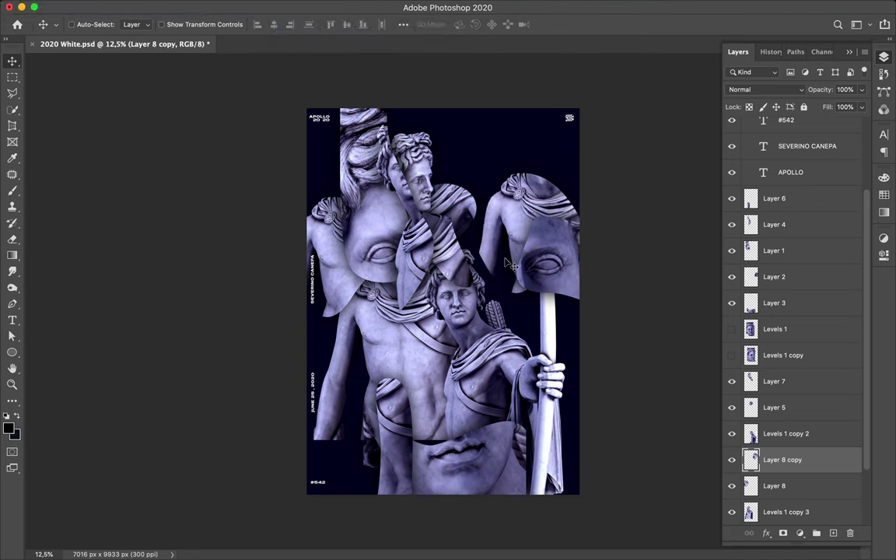
pyautogui.press('Return')
pyautogui.moveTo(517, 226); pyautogui.dragTo(550, 246)
pyautogui.keyDown('ctrl'); pyautogui.click(375, 292); pyautogui.keyUp('ctrl')
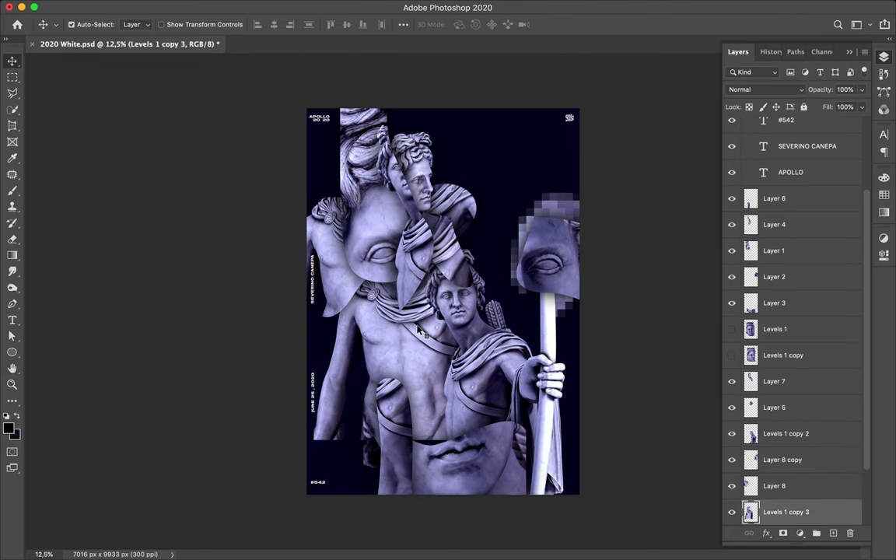
pyautogui.moveTo(375, 292); pyautogui.dragTo(377, 303)
# Cut the curved chest-and-drapery area onto Layer 9 and move it up-right of the head.
pyautogui.press('p')
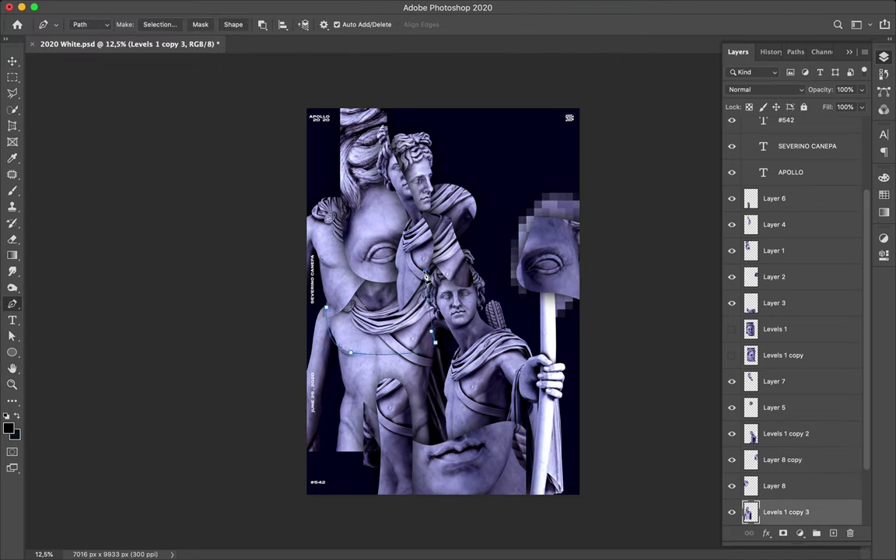
pyautogui.click(169, 25)
pyautogui.press('Return')
pyautogui.hotkey('ctrl', 'j')
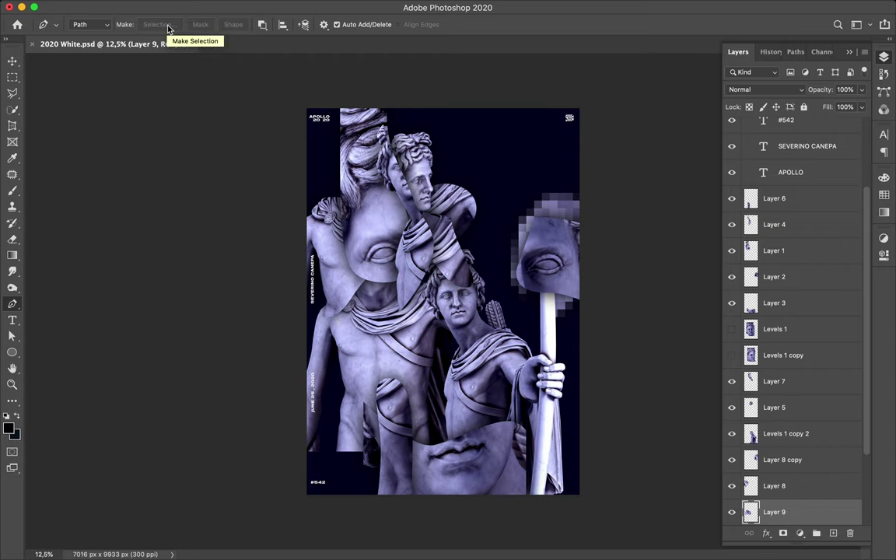
pyautogui.press('v')
pyautogui.moveTo(381, 311); pyautogui.dragTo(448, 195)
# Paint a shadow, Gaussian-blur it at radius 200,1, and merge it down.
pyautogui.scroll(-3, 824, 444)
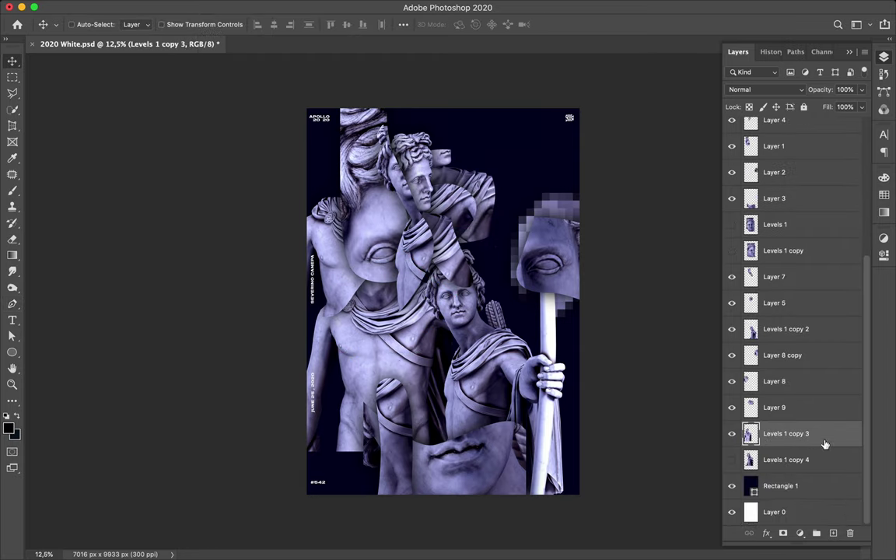
pyautogui.scroll(5, 389, 295)
pyautogui.doubleClick(809, 407)
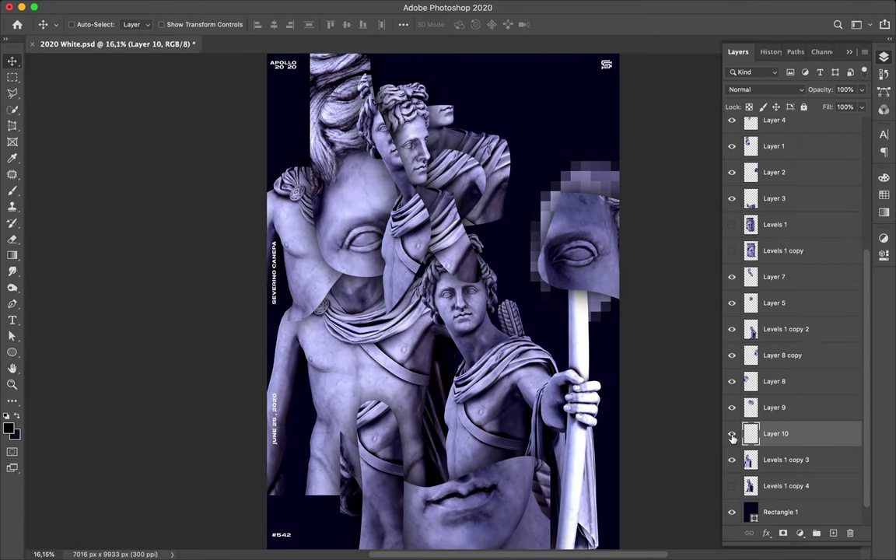
pyautogui.press('super')
pyautogui.press('b')
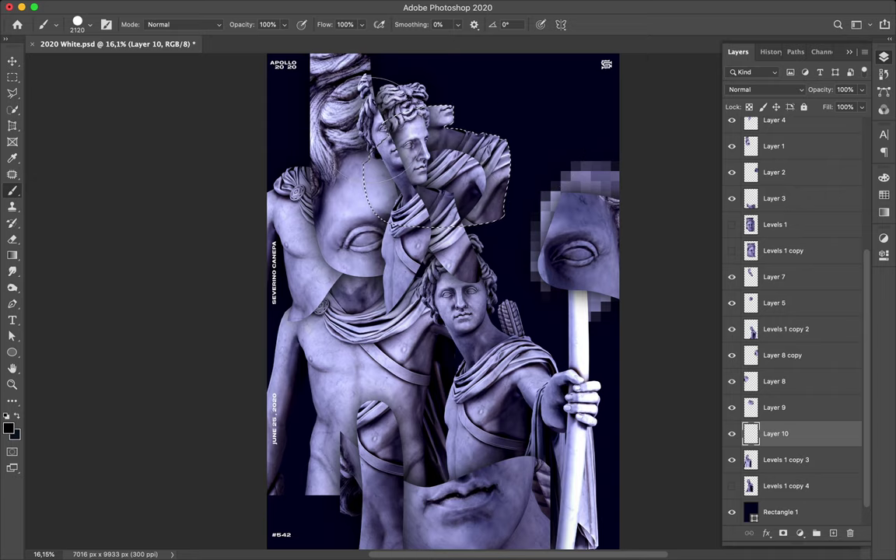
pyautogui.press('m')
pyautogui.click(345, 6)
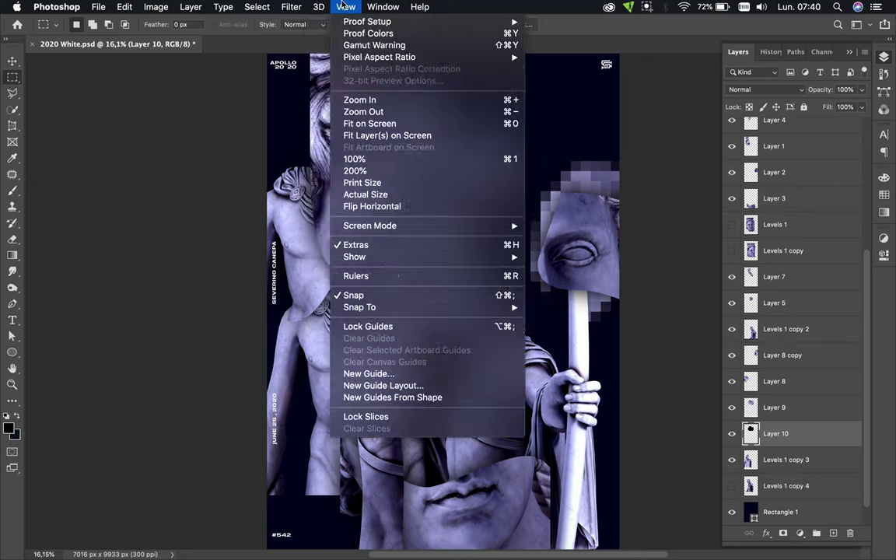
pyautogui.moveTo(297, 154)
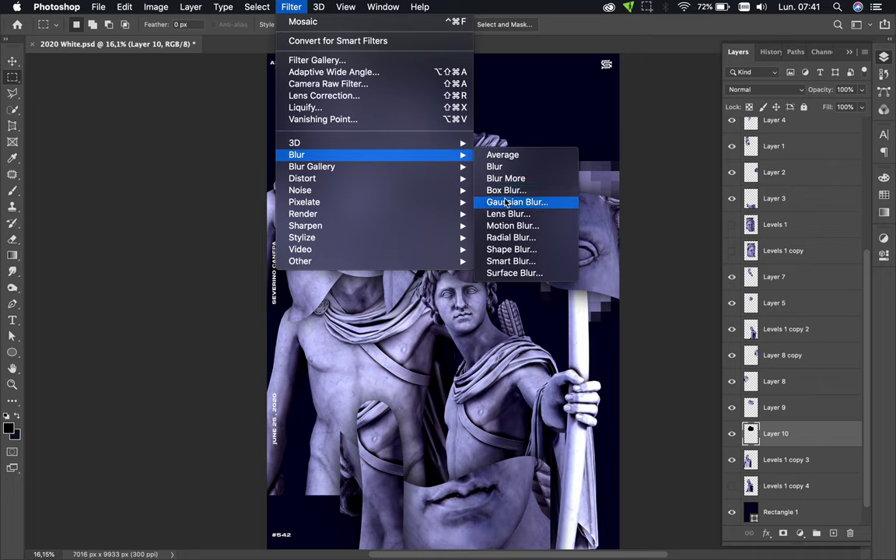
pyautogui.click(555, 204)
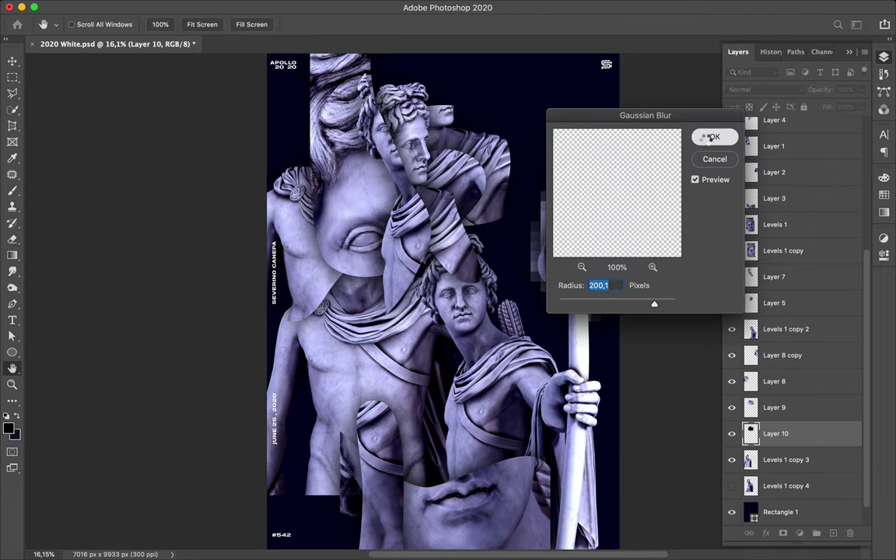
pyautogui.click(710, 138)
pyautogui.hotkey('ctrl', 'e')
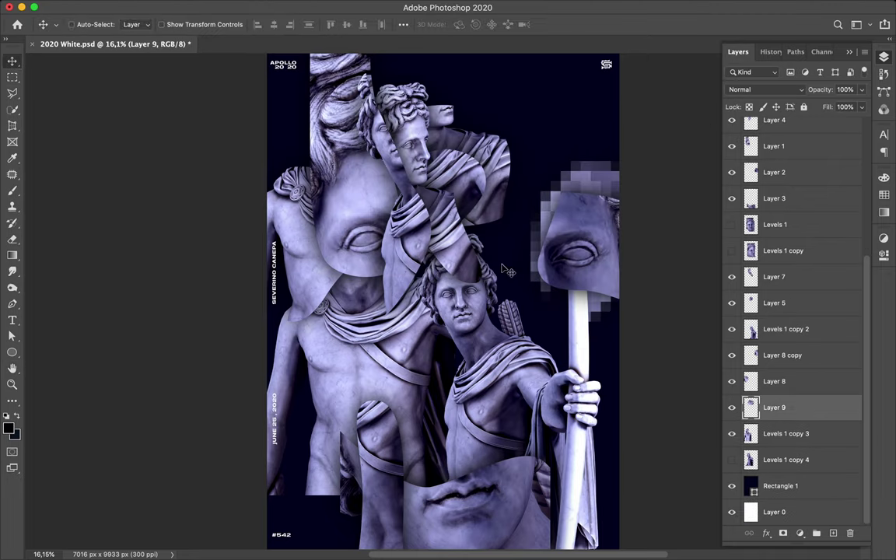
# Pen-cut a statue head fragment onto its own layer and move it top-right.
pyautogui.press('p')
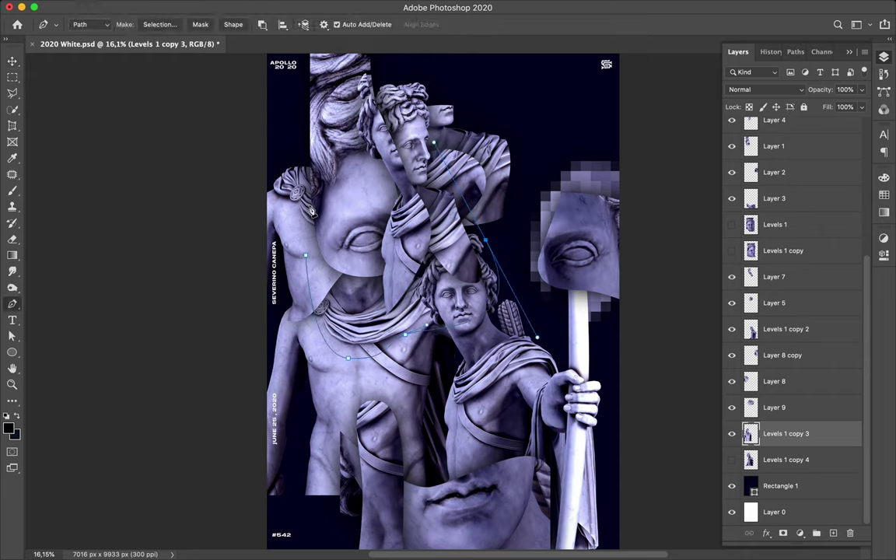
pyautogui.hotkey('ctrl', 'Return')
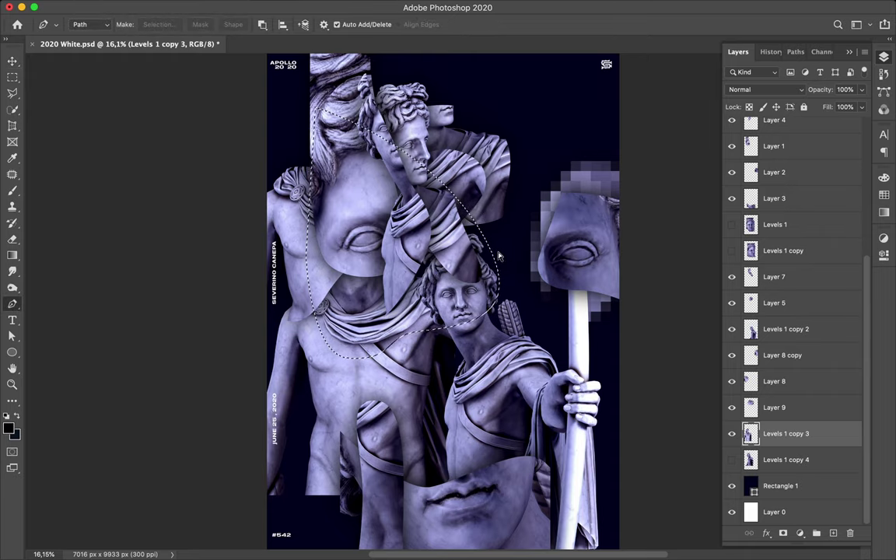
pyautogui.hotkey('ctrl', 'j')
pyautogui.press('v')
pyautogui.moveTo(432, 210)
pyautogui.mouseDown()
pyautogui.moveTo(467, 175)
pyautogui.moveTo(496, 171)
pyautogui.mouseUp()
pyautogui.click(786, 460)
# Paint a Gaussian-blurred shadow for the head piece on a new layer and merge it.
pyautogui.click(833, 533)
pyautogui.keyDown('ctrl'); pyautogui.click(750, 407); pyautogui.keyUp('ctrl')
pyautogui.press('b')
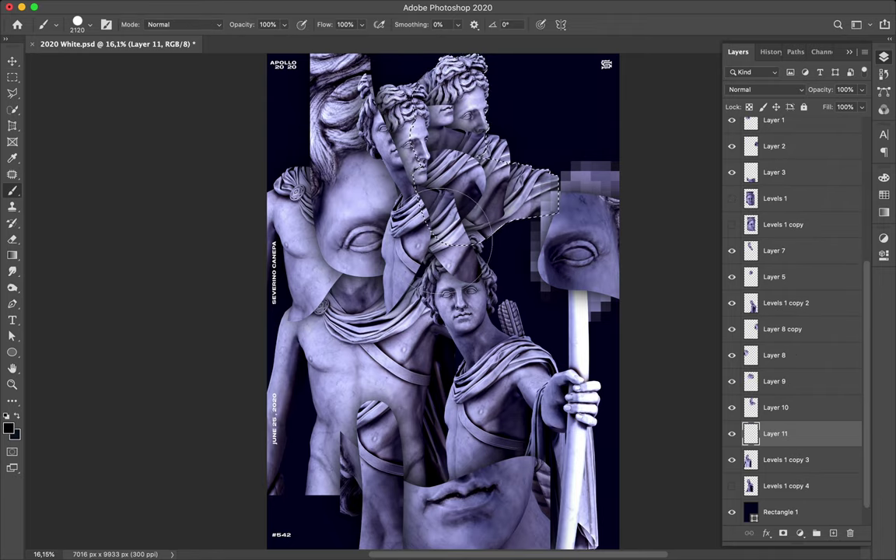
pyautogui.press('m')
pyautogui.click(319, 6)
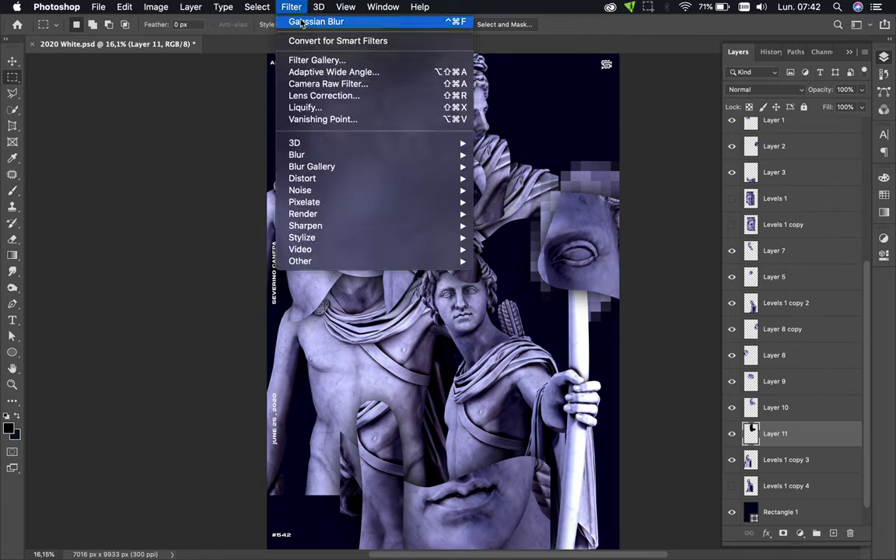
pyautogui.click(334, 22)
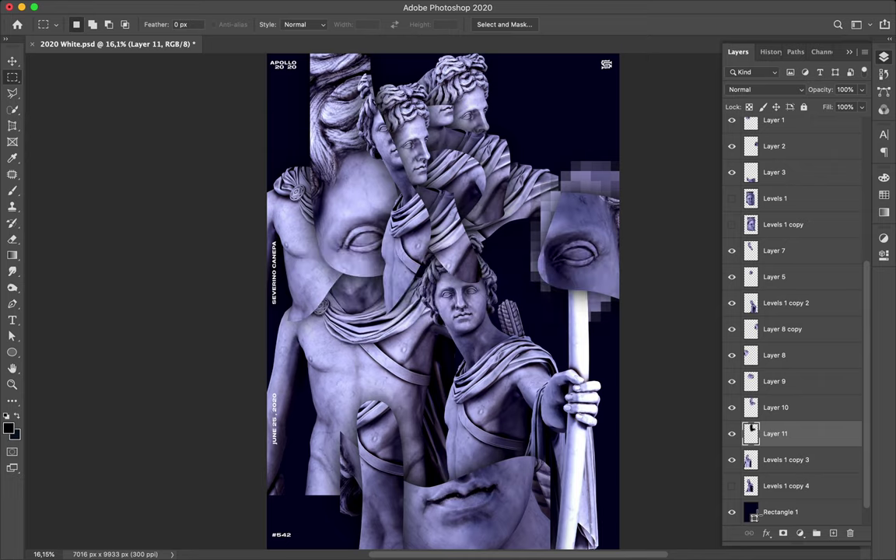
pyautogui.hotkey('ctrl', 'e')
# Undo the stray path and paint another dark shadow on a new layer above the torso.
pyautogui.press('p')
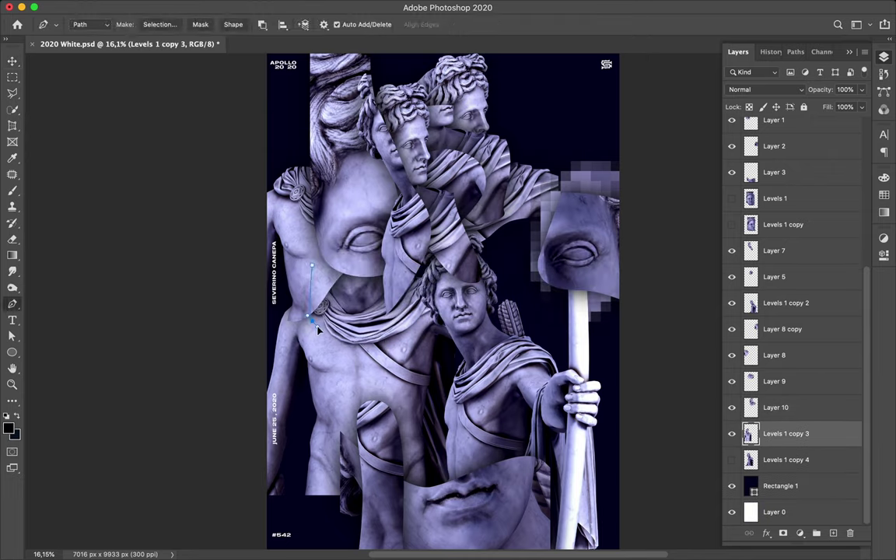
pyautogui.hotkey('ctrl', 'z')
pyautogui.hotkey('ctrl', 'z')
pyautogui.hotkey('ctrl', 'z')
pyautogui.press('v')
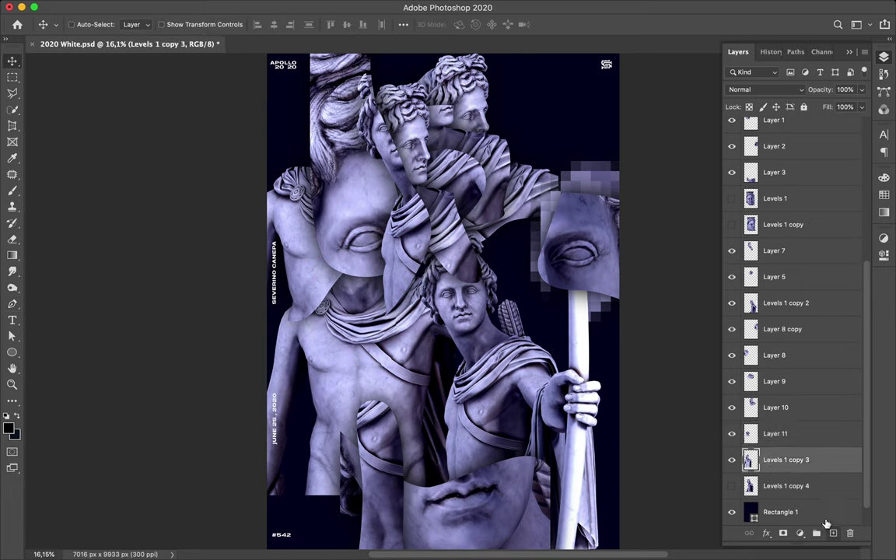
pyautogui.click(833, 533)
pyautogui.press('b')
pyautogui.click(385, 343)
pyautogui.press('m')
pyautogui.hotkey('ctrl', 'd')
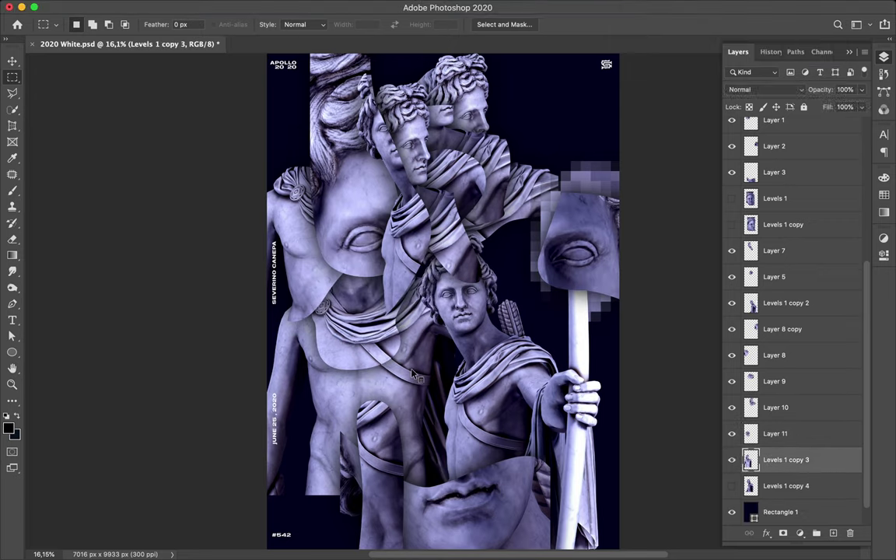
# Hide the Levels 1 copy 3 torso, duplicate the Layer 11 shadow, and move Layers 4 and 7 up.
pyautogui.click(731, 460)
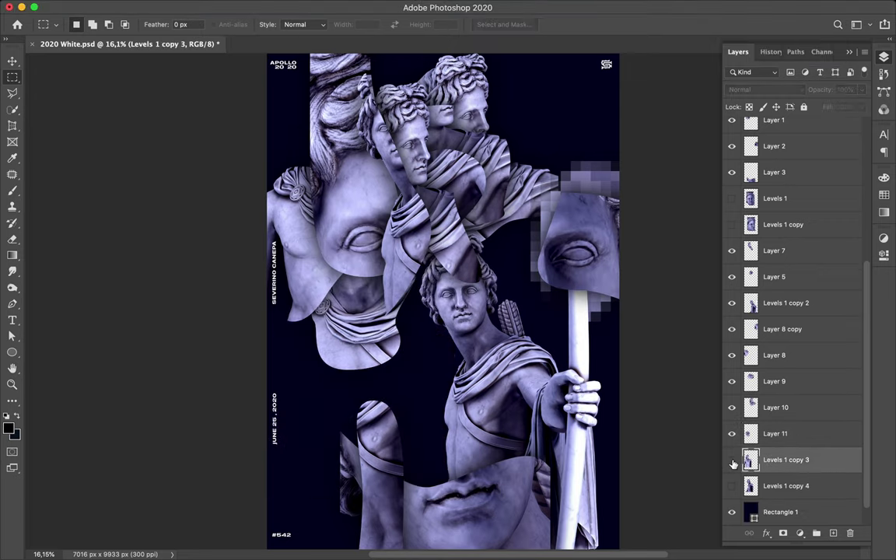
pyautogui.hotkey('alt', ']')
pyautogui.press('v')
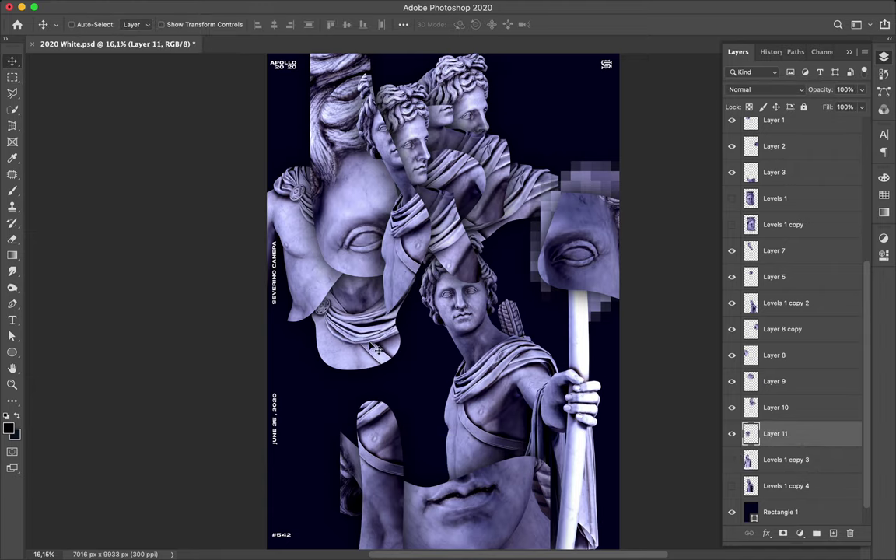
pyautogui.moveTo(336, 311); pyautogui.dragTo(339, 333)
pyautogui.moveTo(423, 233)
pyautogui.mouseDown()
pyautogui.moveTo(402, 210)
pyautogui.moveTo(452, 211)
pyautogui.moveTo(435, 148)
pyautogui.moveTo(519, 189)
pyautogui.moveTo(424, 170)
pyautogui.mouseUp()
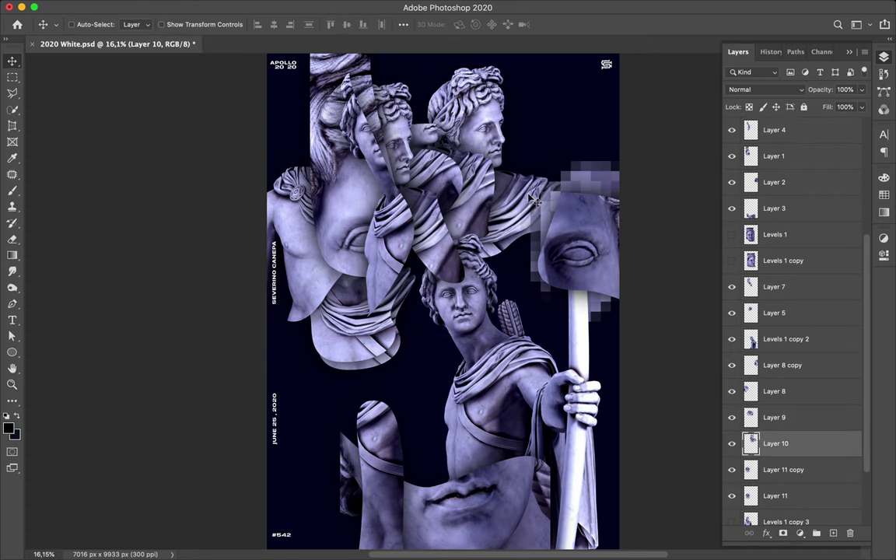
pyautogui.keyDown('ctrl'); pyautogui.click(422, 152); pyautogui.keyUp('ctrl')
pyautogui.press('p')
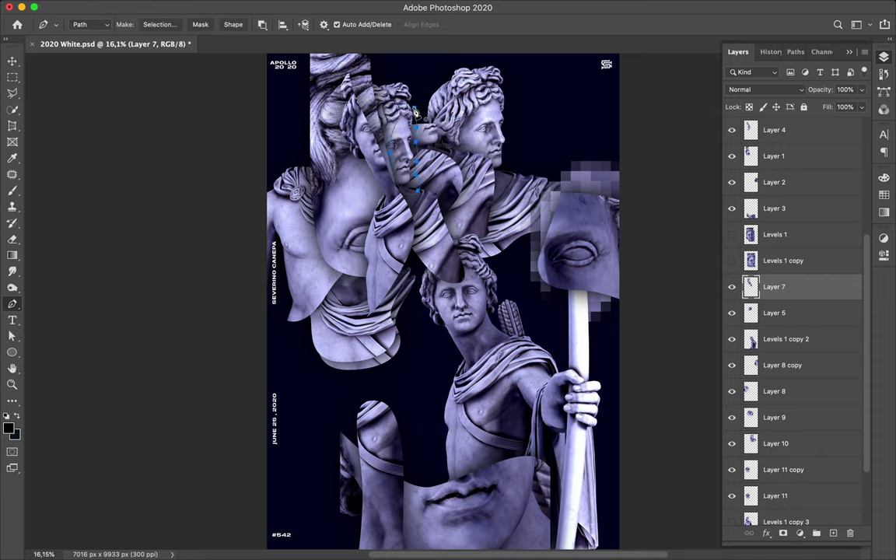
# Turn the curved path into an orange shape layer placed beneath Layer 7.
pyautogui.click(89, 24)
pyautogui.click(82, 11)
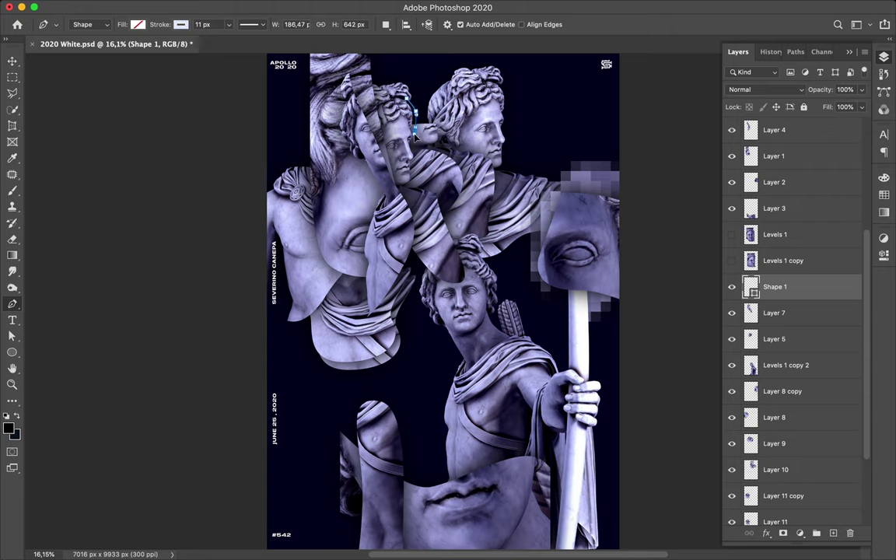
pyautogui.click(138, 25)
pyautogui.click(116, 45)
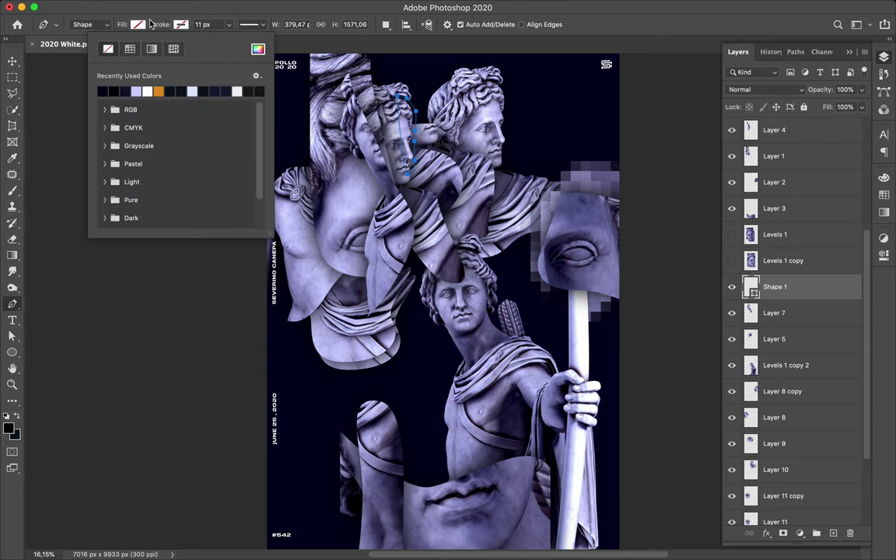
pyautogui.click(97, 78)
pyautogui.moveTo(775, 286); pyautogui.dragTo(778, 319)
# Start a title text layer with 'R' in Baskerville Cyrillic LT Std.
pyautogui.press('v')
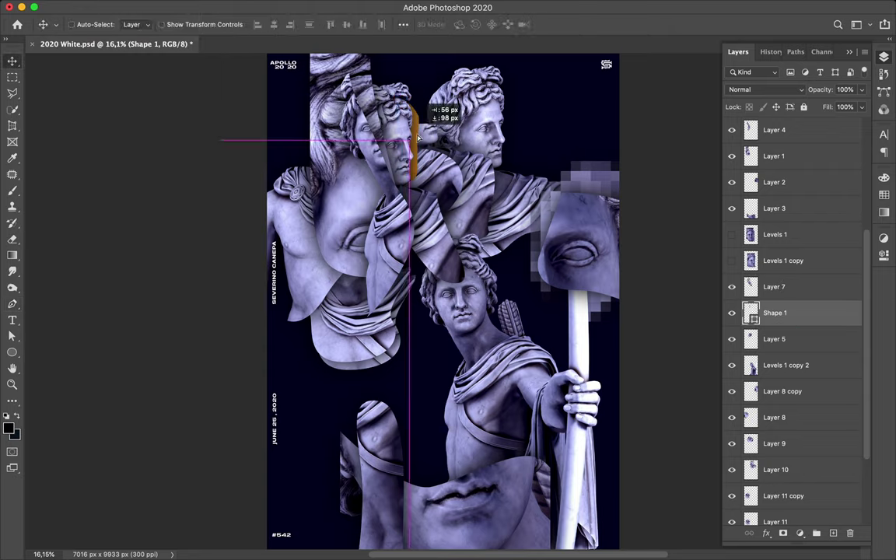
pyautogui.press('t')
pyautogui.click(344, 201)
pyautogui.write('R')
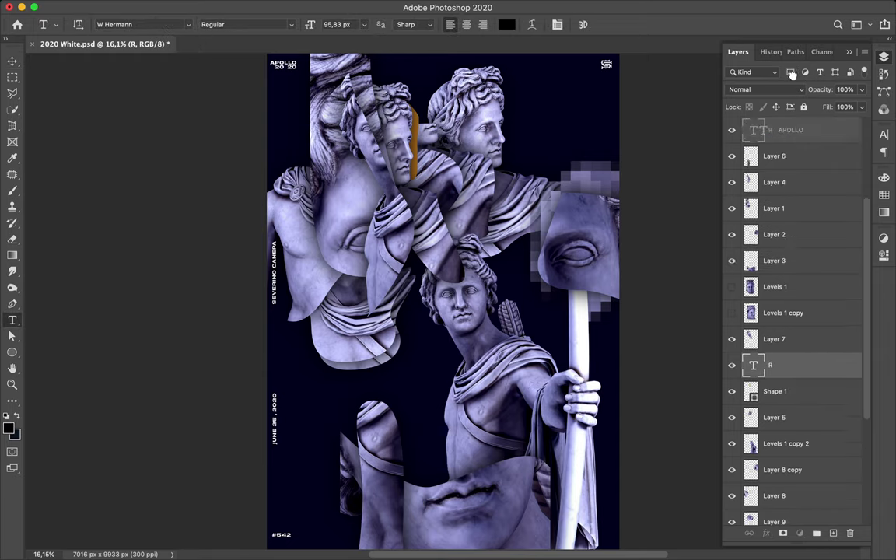
pyautogui.click(883, 134)
pyautogui.click(806, 153)
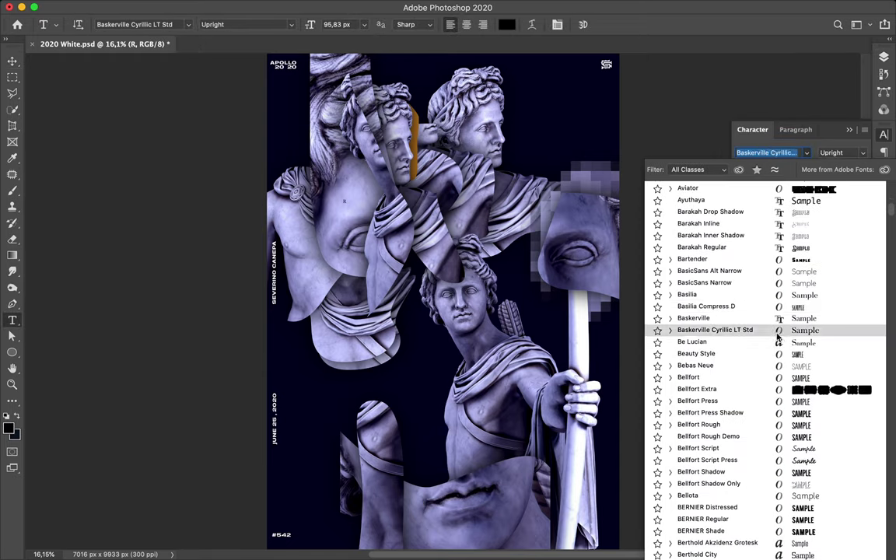
pyautogui.click(714, 330)
pyautogui.click(833, 153)
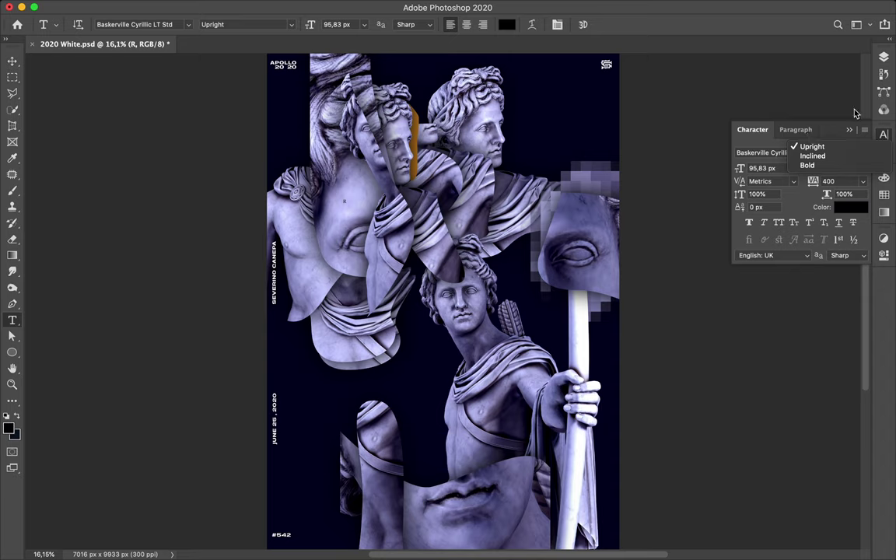
# Make the title letter white, resize it, and continue the title with 'NOWN'.
pyautogui.click(884, 57)
pyautogui.scroll(-2, 817, 171)
pyautogui.click(884, 194)
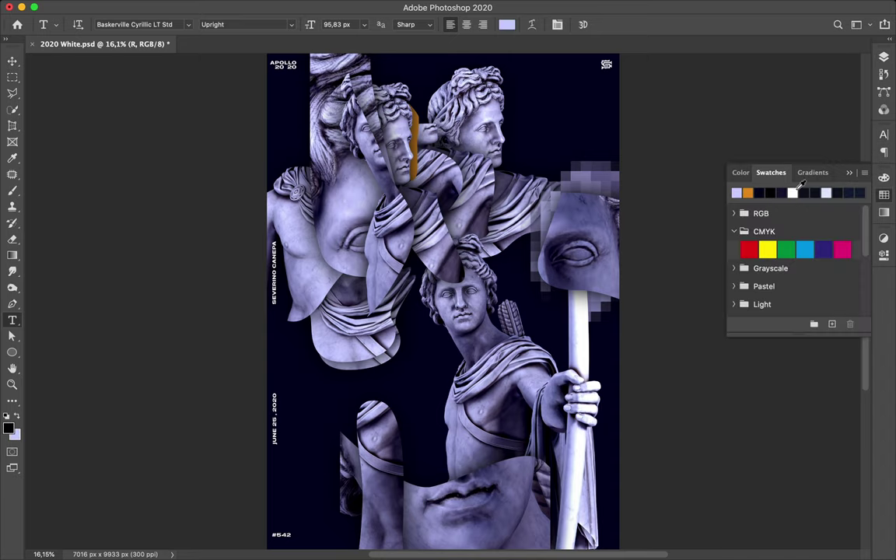
pyautogui.click(791, 193)
pyautogui.hotkey('ctrl', 't')
pyautogui.press('Return')
pyautogui.write('RE')
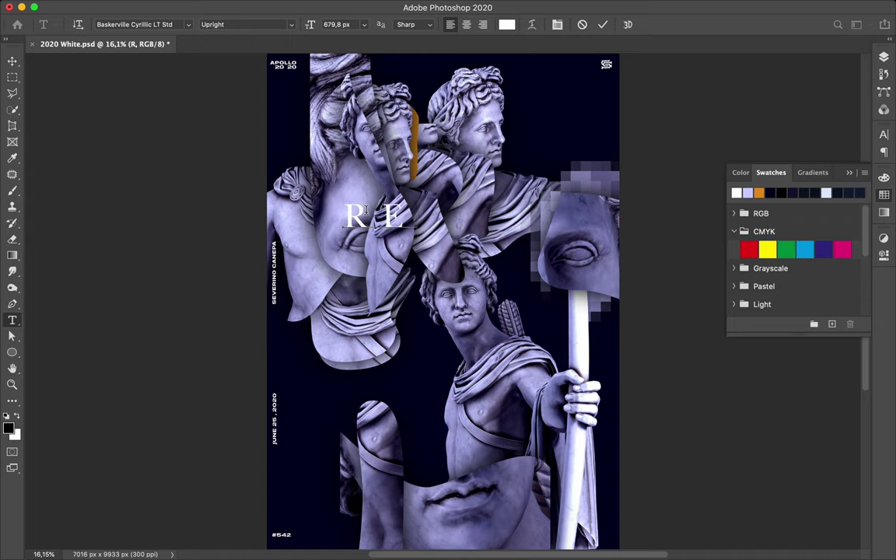
pyautogui.write('NOWN')
pyautogui.hotkey('ctrl', 'Return')
# Set the RENOWN title font to Baskerville Regular.
pyautogui.press('v')
pyautogui.click(883, 134)
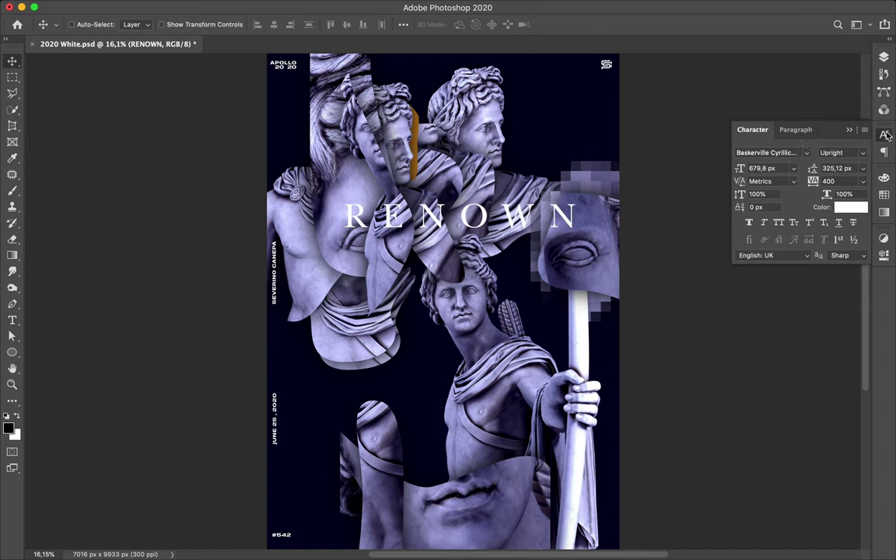
pyautogui.click(806, 153)
pyautogui.scroll(-1, 734, 298)
pyautogui.click(669, 275)
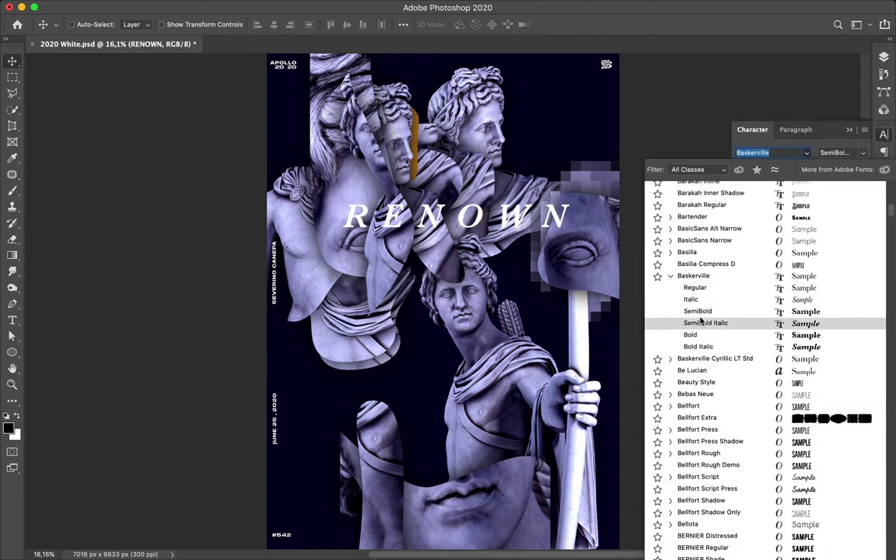
pyautogui.click(684, 287)
# Reset the title's tracking to 0, centre-align it, and move RENOWN II to the lower poster.
pyautogui.doubleClick(518, 222)
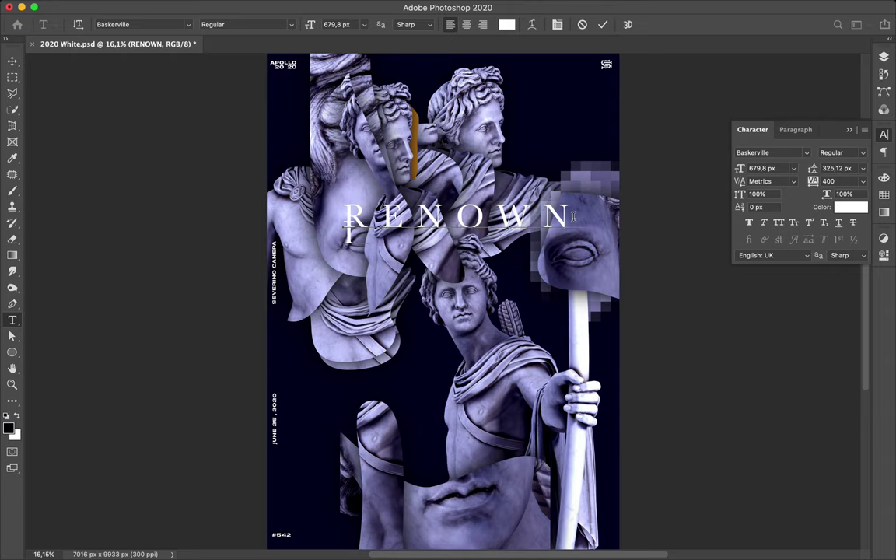
pyautogui.moveTo(393, 221); pyautogui.dragTo(336, 229)
pyautogui.write('0')
pyautogui.press('Return')
pyautogui.click(795, 129)
pyautogui.click(762, 152)
pyautogui.click(752, 129)
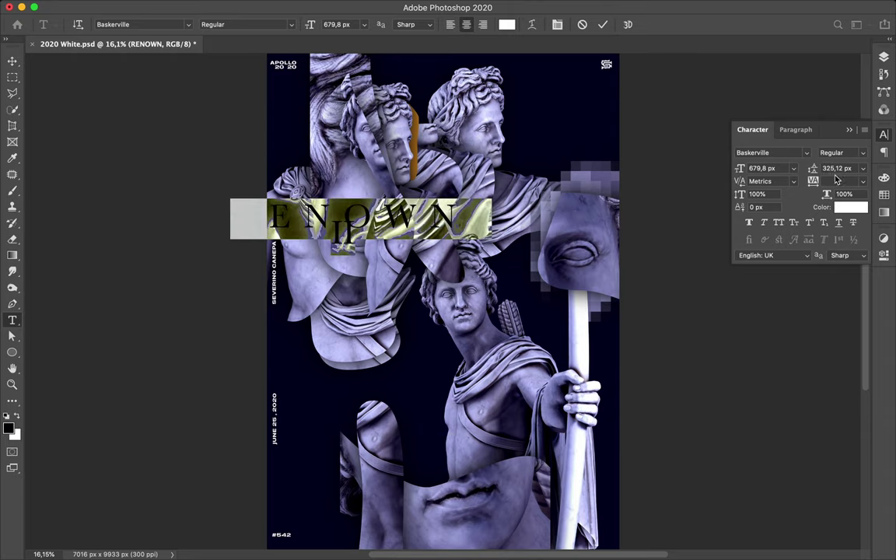
pyautogui.write('635')
pyautogui.click(11, 60)
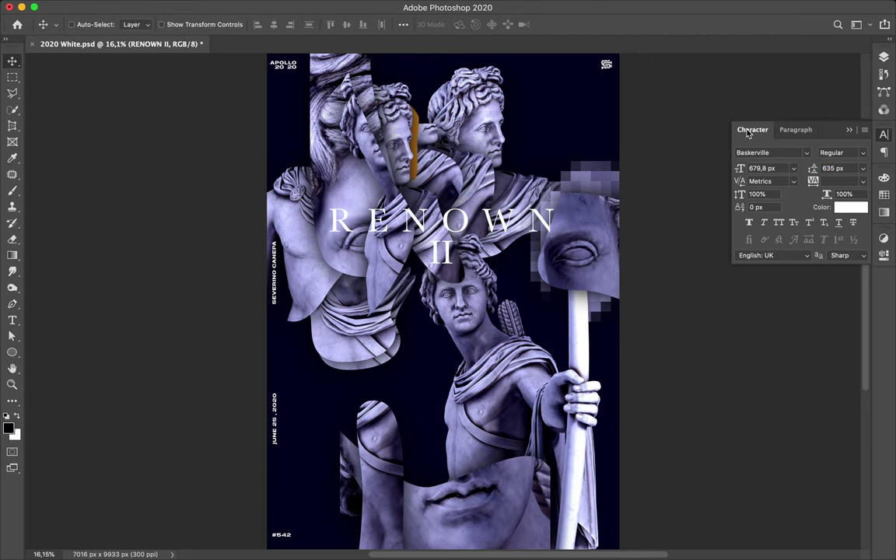
pyautogui.moveTo(534, 218); pyautogui.dragTo(533, 388)
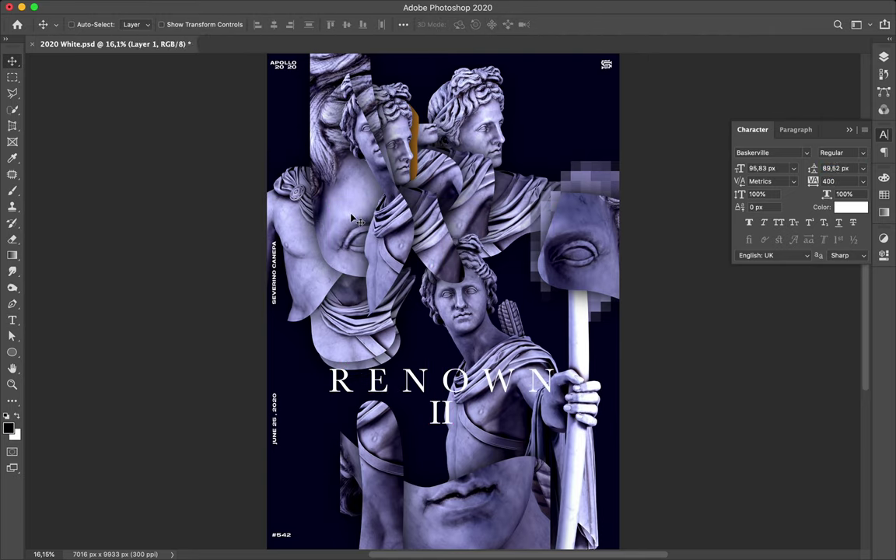
# Scale and reposition statue fragments, moving the face fragment to the top left.
pyautogui.moveTo(351, 218); pyautogui.dragTo(343, 179)
pyautogui.hotkey('ctrl', 't')
pyautogui.moveTo(300, 295)
pyautogui.mouseDown()
pyautogui.moveTo(314, 264)
pyautogui.moveTo(350, 290)
pyautogui.moveTo(352, 301)
pyautogui.mouseUp()
pyautogui.press('Return')
pyautogui.click(342, 280)
pyautogui.hotkey('ctrl', 't')
pyautogui.press('Return')
pyautogui.hotkey('ctrl', 't')
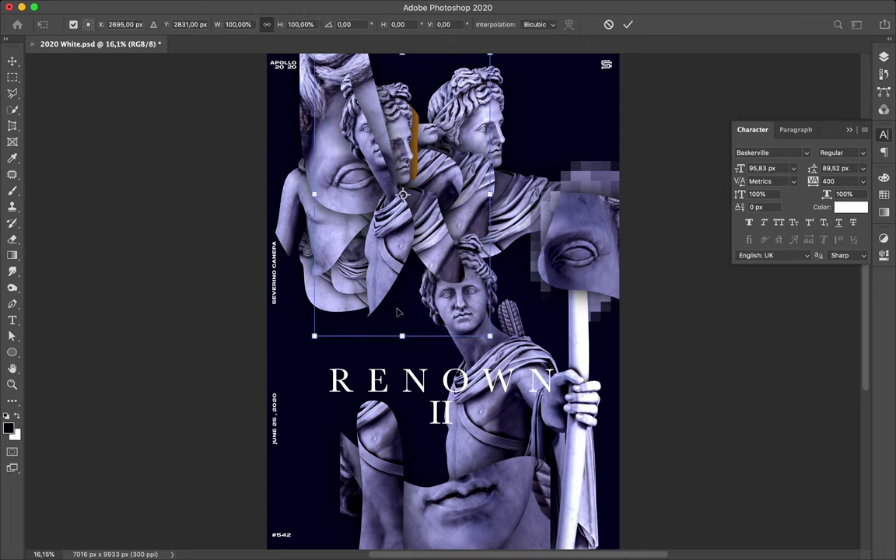
pyautogui.moveTo(447, 247); pyautogui.dragTo(400, 294)
pyautogui.press('Return')
# Shrink the drapery fragment leftward and move the Apollo statue right and down.
pyautogui.moveTo(455, 200); pyautogui.dragTo(485, 189)
pyautogui.hotkey('ctrl', 't')
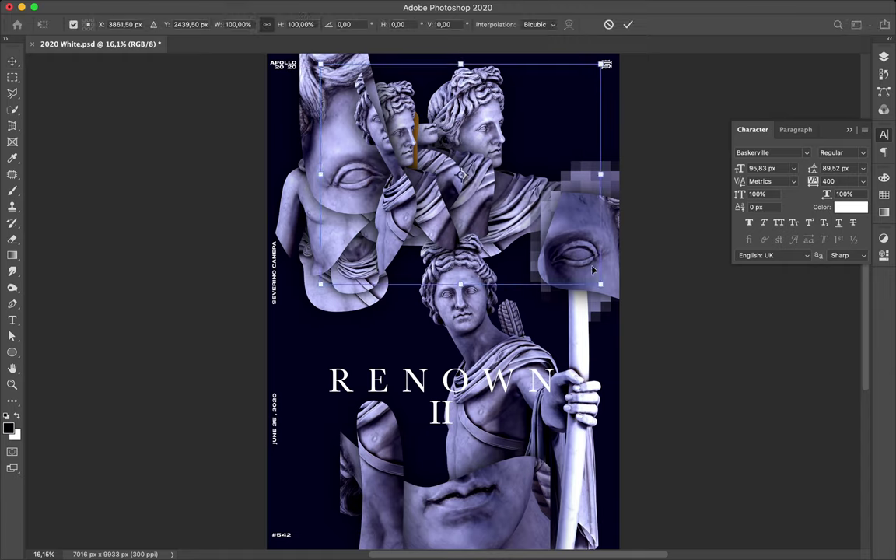
pyautogui.moveTo(599, 60); pyautogui.dragTo(568, 62)
pyautogui.press('Return')
pyautogui.moveTo(488, 344); pyautogui.dragTo(550, 359)
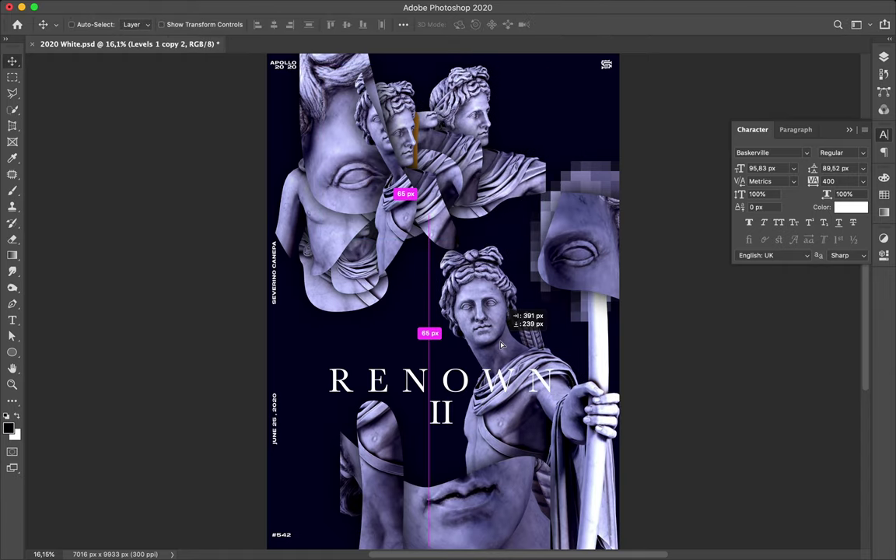
# Nudge RENOWN II up and centre it horizontally on the canvas.
pyautogui.moveTo(467, 381); pyautogui.dragTo(467, 364)
pyautogui.click(403, 24)
pyautogui.click(426, 138)
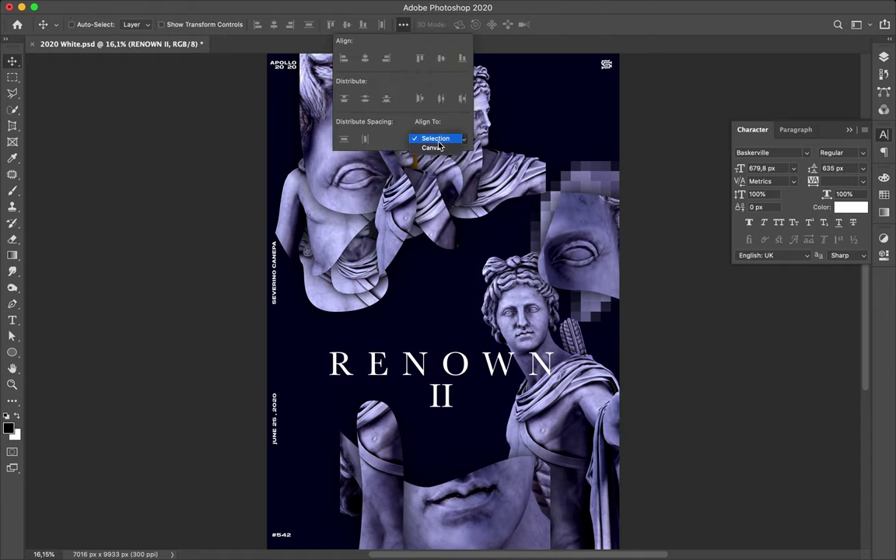
pyautogui.click(374, 61)
# Draw a large curved shape with the Pen tool and fill it lavender.
pyautogui.press('p')
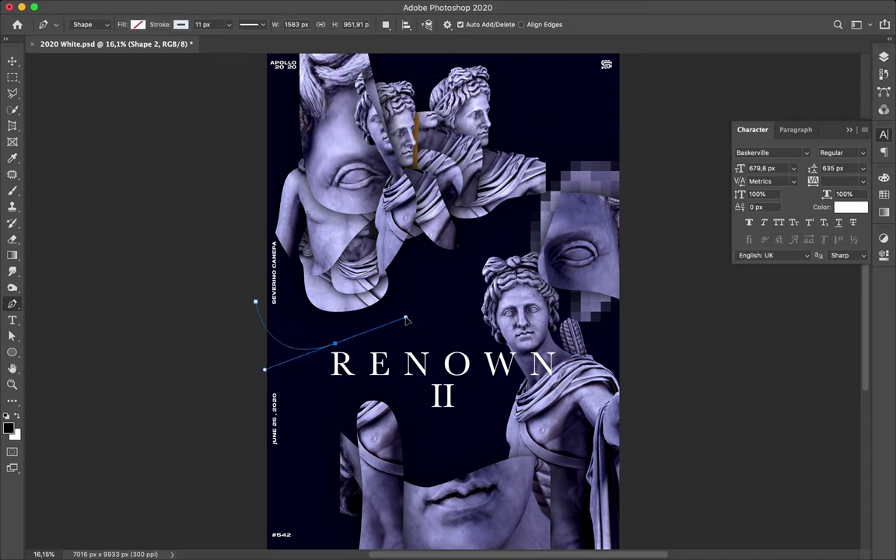
pyautogui.moveTo(629, 113); pyautogui.dragTo(710, 115)
pyautogui.scroll(3, 710, 114)
pyautogui.click(620, 115)
pyautogui.click(237, 135)
pyautogui.click(138, 24)
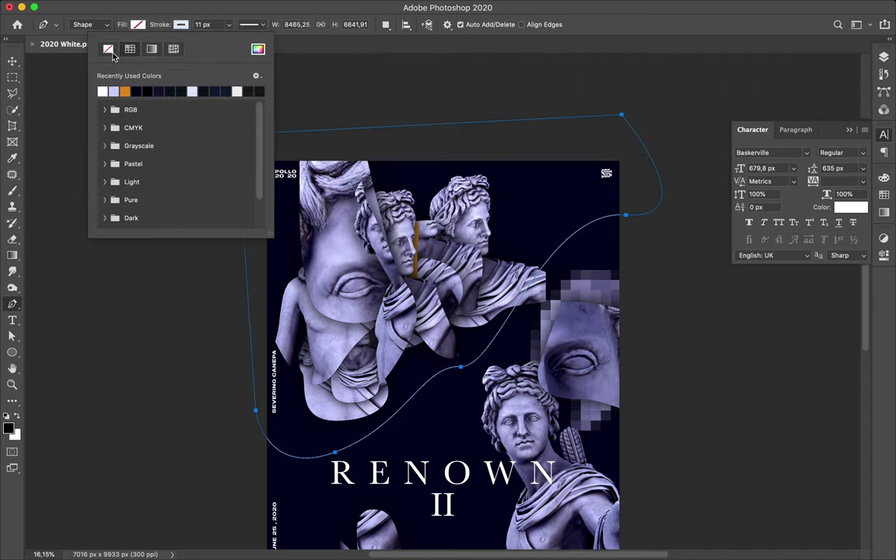
pyautogui.click(70, 91)
# Move Shape 2 beneath the statue layers and set its blend mode to Divide.
pyautogui.click(883, 56)
pyautogui.moveTo(789, 200); pyautogui.dragTo(787, 484)
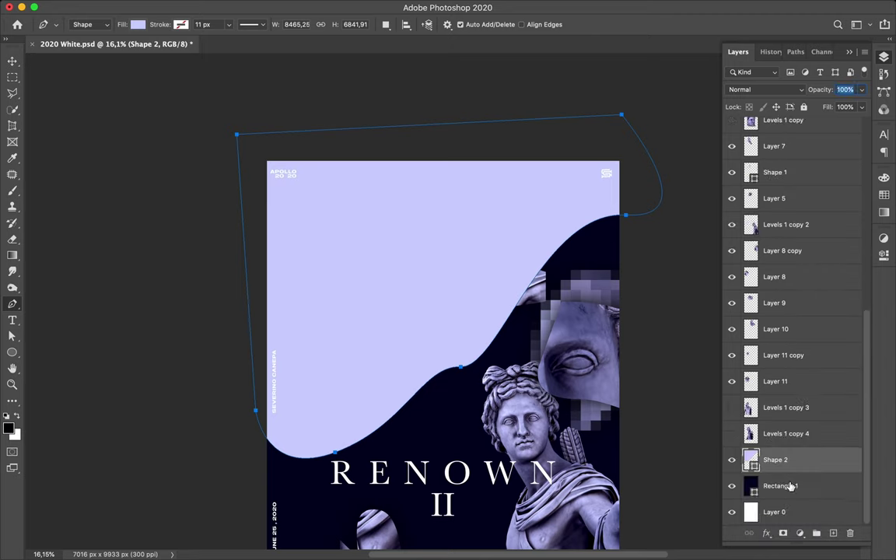
pyautogui.click(766, 88)
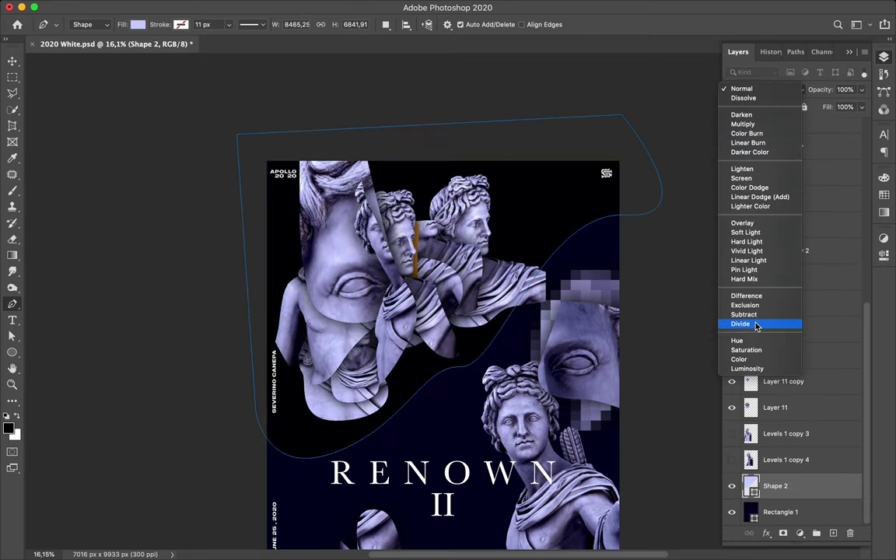
pyautogui.click(754, 359)
pyautogui.click(676, 308)
pyautogui.scroll(-5, 636, 255)
pyautogui.scroll(2, 636, 255)
pyautogui.scroll(1, 629, 228)
# Apply a Mosaic pixelate (cell size 200) to the Layer 4 copy fragment and move it down-right.
pyautogui.press('v')
pyautogui.click(364, 242)
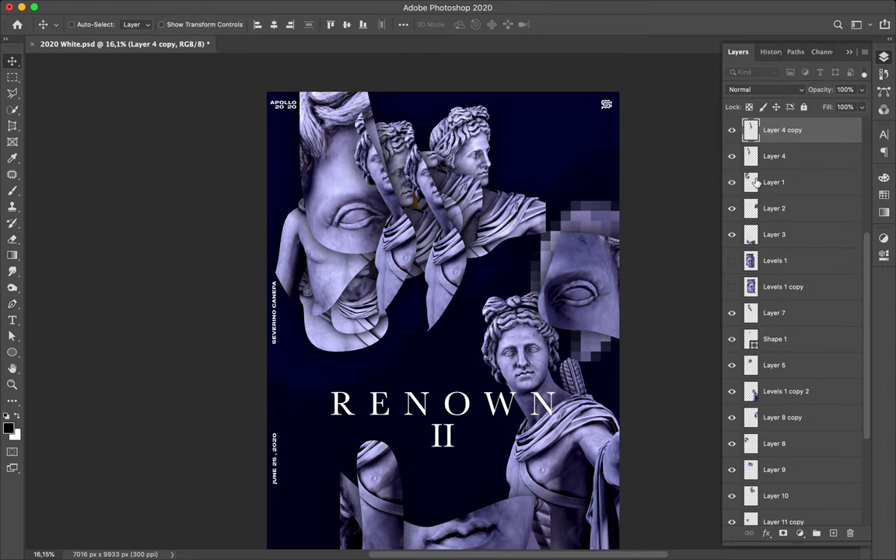
pyautogui.click(291, 7)
pyautogui.click(498, 259)
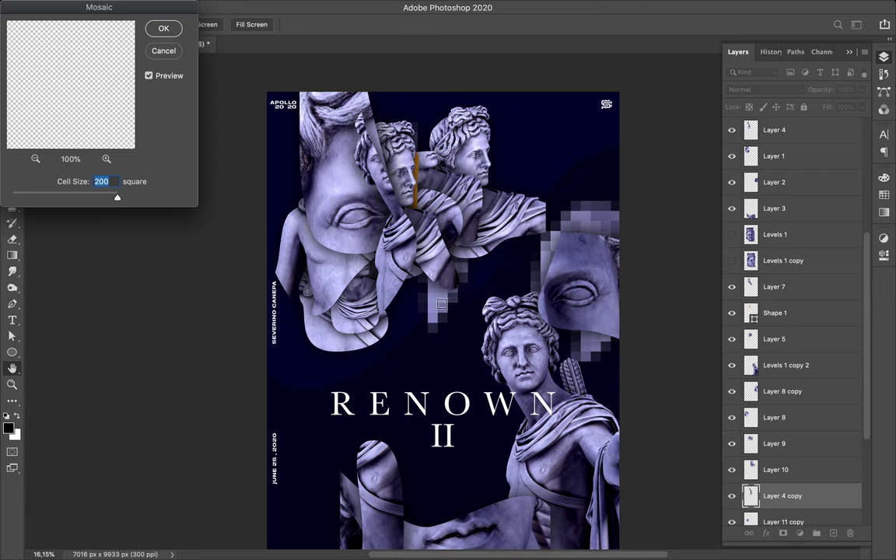
pyautogui.click(163, 28)
pyautogui.moveTo(404, 316); pyautogui.dragTo(525, 479)
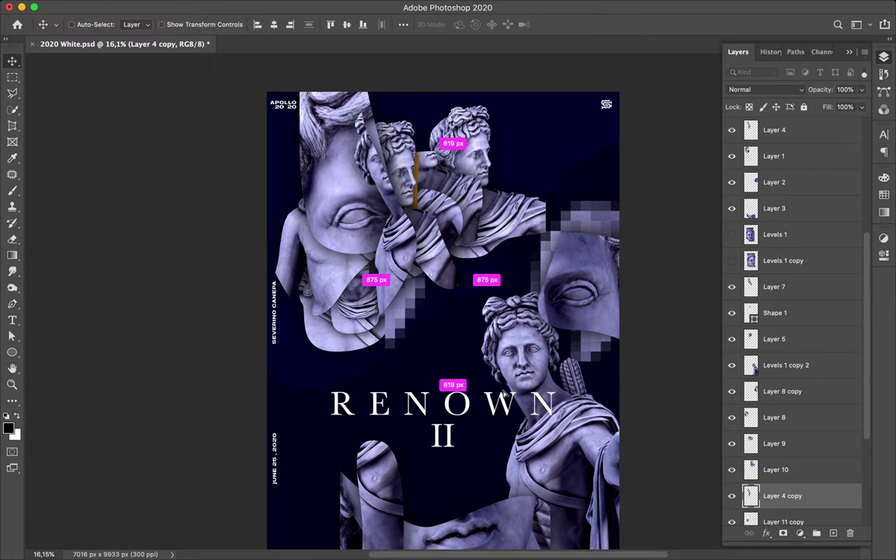
# Shrink the RENOWN II title to 450 px and widen its letter spacing.
pyautogui.click(350, 236)
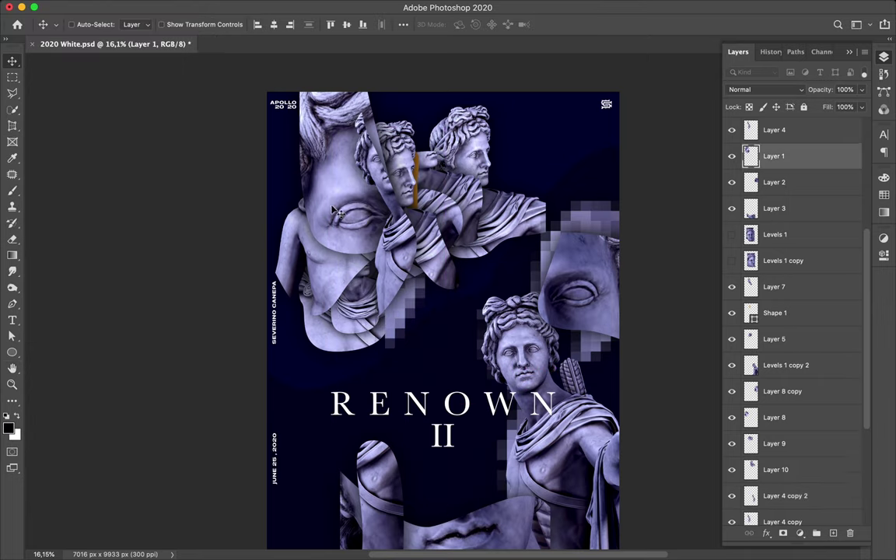
pyautogui.click(497, 408)
pyautogui.click(883, 134)
pyautogui.click(760, 168)
pyautogui.hotkey('shift', 'Down')
pyautogui.hotkey('shift', 'Down')
pyautogui.hotkey('shift', 'Down')
pyautogui.hotkey('shift', 'Down')
pyautogui.hotkey('shift', 'Down')
pyautogui.hotkey('shift', 'Down')
pyautogui.hotkey('shift', 'Down')
pyautogui.hotkey('shift', 'Down')
pyautogui.hotkey('shift', 'Down')
pyautogui.click(836, 180)
pyautogui.hotkey('shift', 'Up')
pyautogui.hotkey('shift', 'Up')
pyautogui.hotkey('shift', 'Up')
pyautogui.press('Return')
# Enter and exit editing of the 2020 text.
pyautogui.scroll(-2, 414, 262)
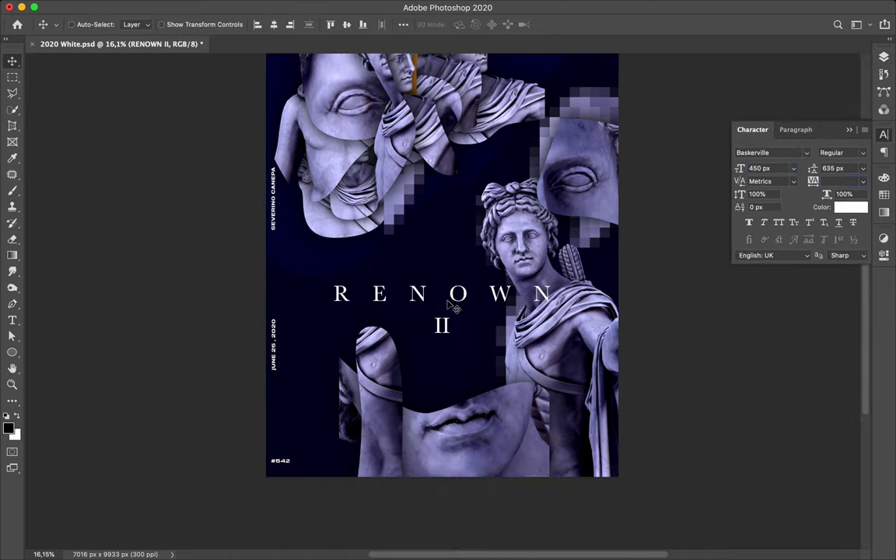
pyautogui.scroll(5, 453, 308)
pyautogui.keyDown('ctrl'); pyautogui.click(295, 89); pyautogui.keyUp('ctrl')
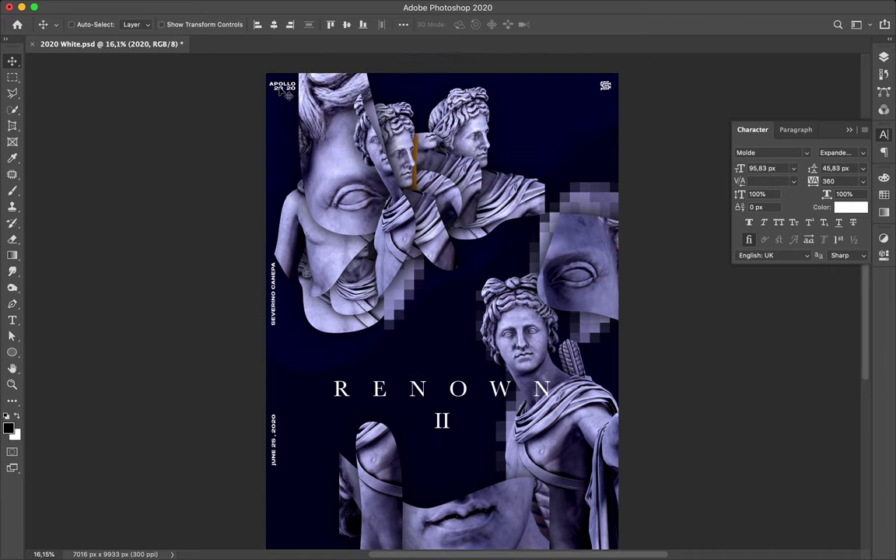
pyautogui.doubleClick(295, 90)
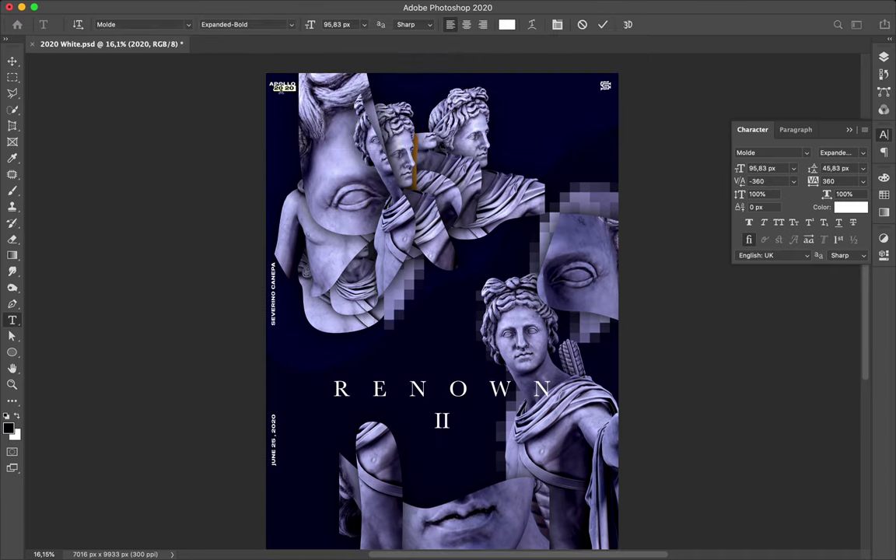
pyautogui.press('Escape')
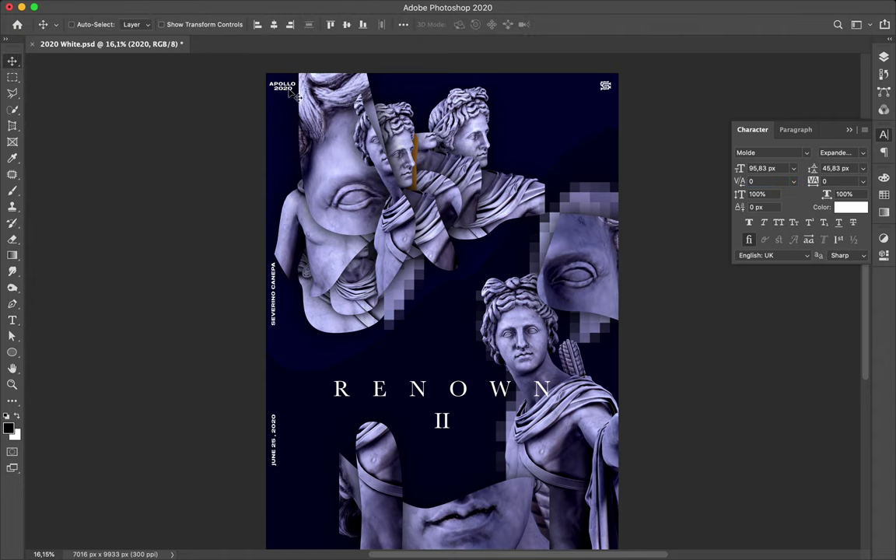
# Duplicate the eye fragment layer, trying then cancelling Gaussian Blur, and move the copy upward.
pyautogui.scroll(3, 371, 139)
pyautogui.hotkey('ctrl', 'j')
pyautogui.click(291, 6)
pyautogui.click(505, 202)
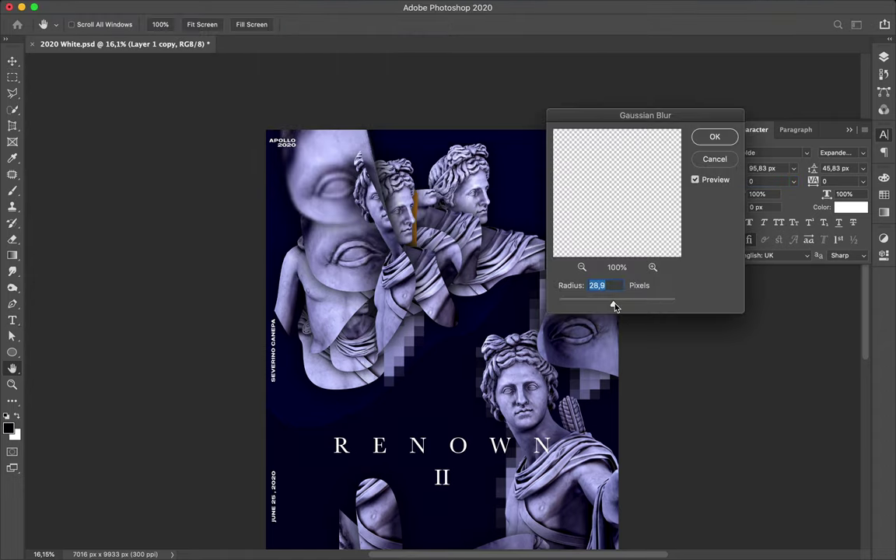
pyautogui.click(712, 161)
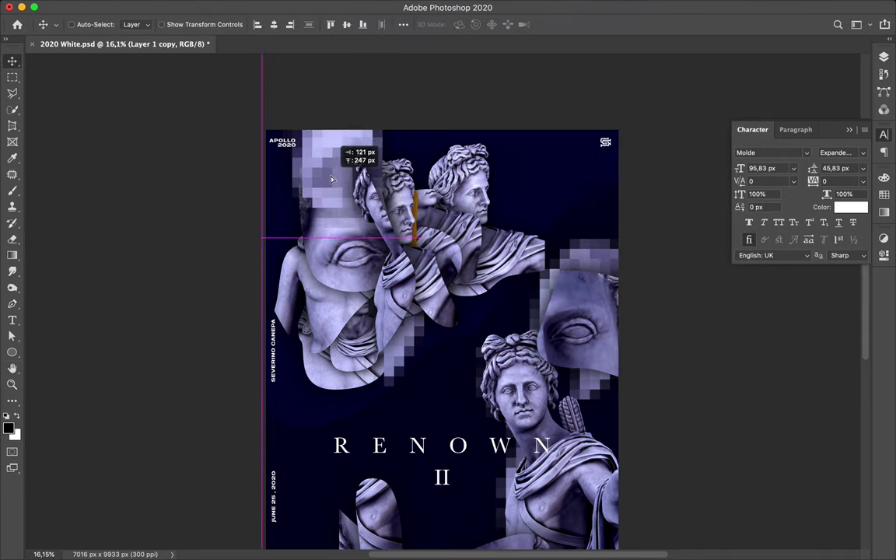
pyautogui.scroll(-5, 379, 245)
pyautogui.moveTo(574, 214); pyautogui.dragTo(600, 189)
pyautogui.hotkey('ctrl', 't')
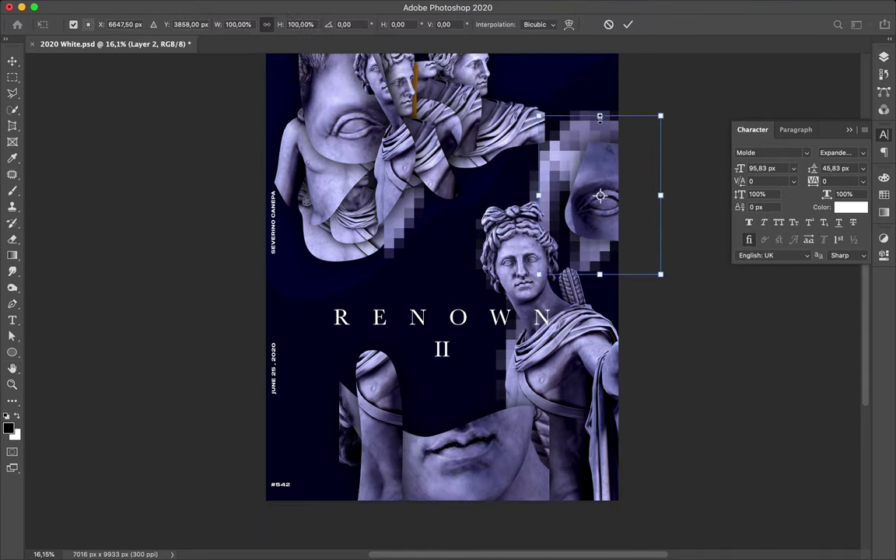
pyautogui.moveTo(552, 154); pyautogui.dragTo(546, 108)
pyautogui.press('Return')
# Transform the eye fragment to nudge it slightly downward, then select the RENOWN title.
pyautogui.scroll(-3, 467, 372)
pyautogui.hotkey('ctrl', 't')
pyautogui.hotkey('shift', 'Down')
pyautogui.hotkey('shift', 'Down')
pyautogui.press('Return')
pyautogui.click(460, 368)
pyautogui.hotkey('ctrl', 's')
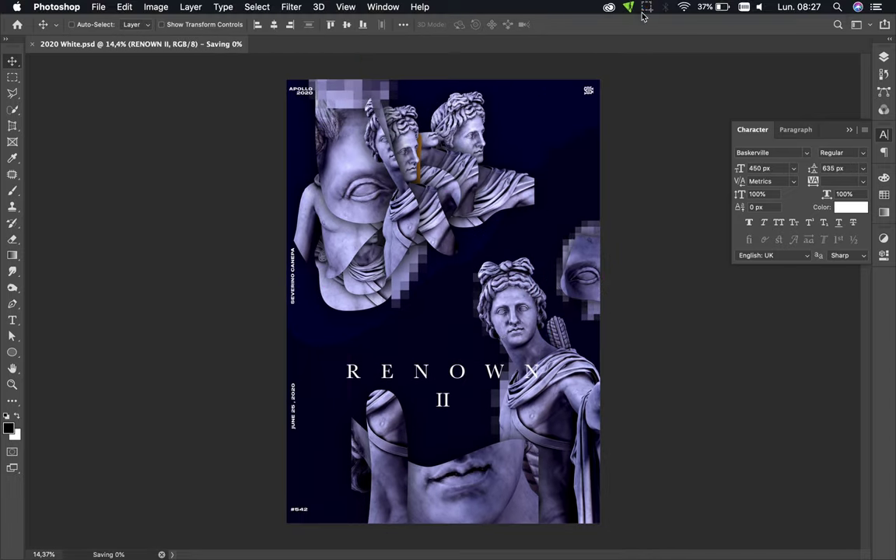